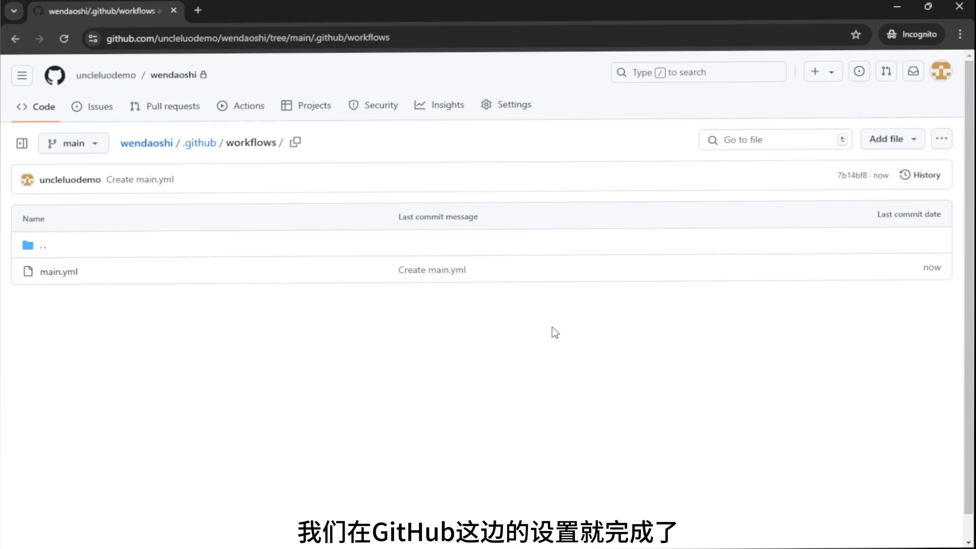
# - Search the web for "iperius remote" in a new tab and open the Iperius Remote download page
pyautogui.click(201, 11)
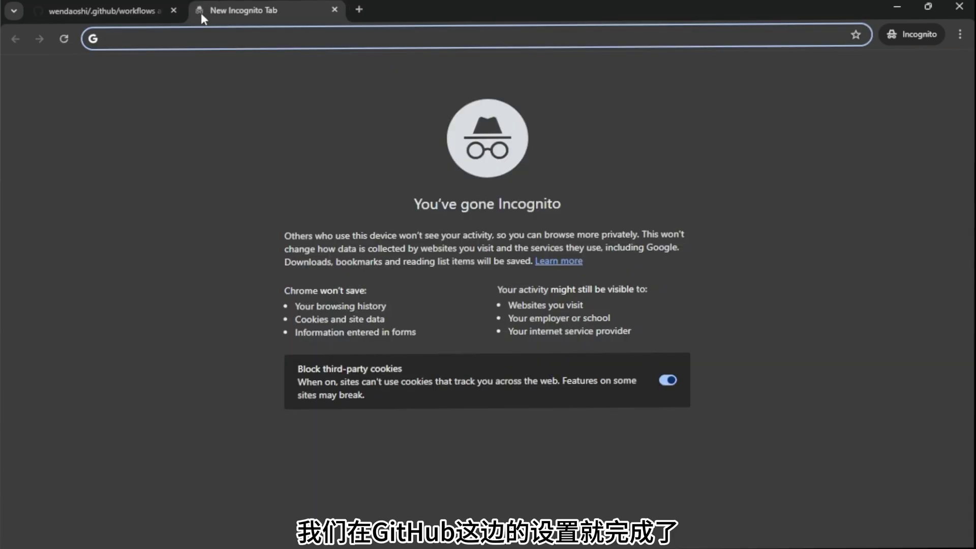
pyautogui.write('iperius remote')
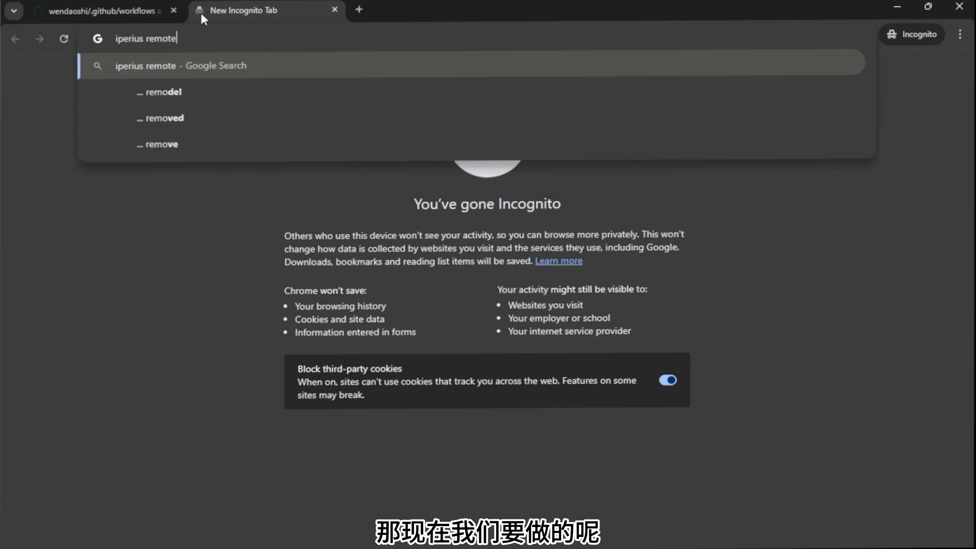
pyautogui.press('Return')
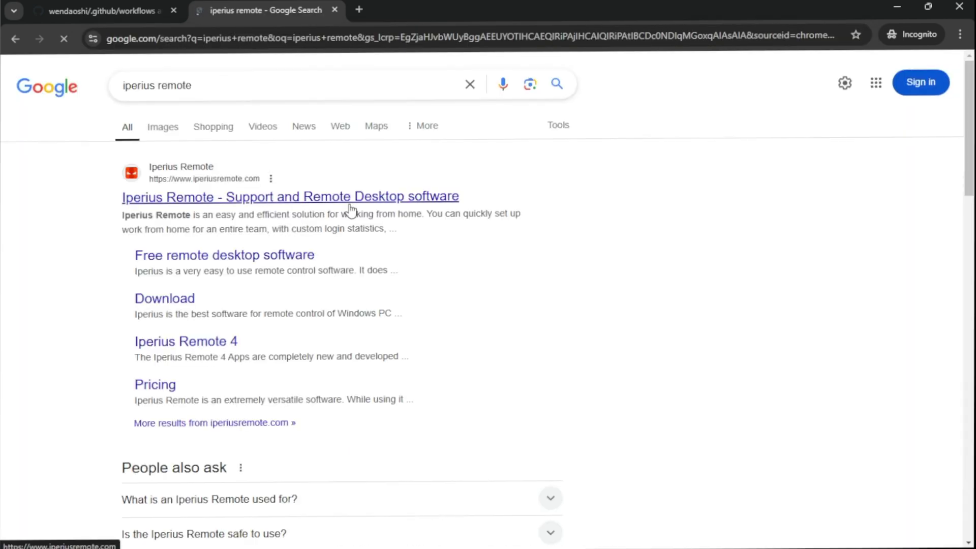
pyautogui.click(185, 304)
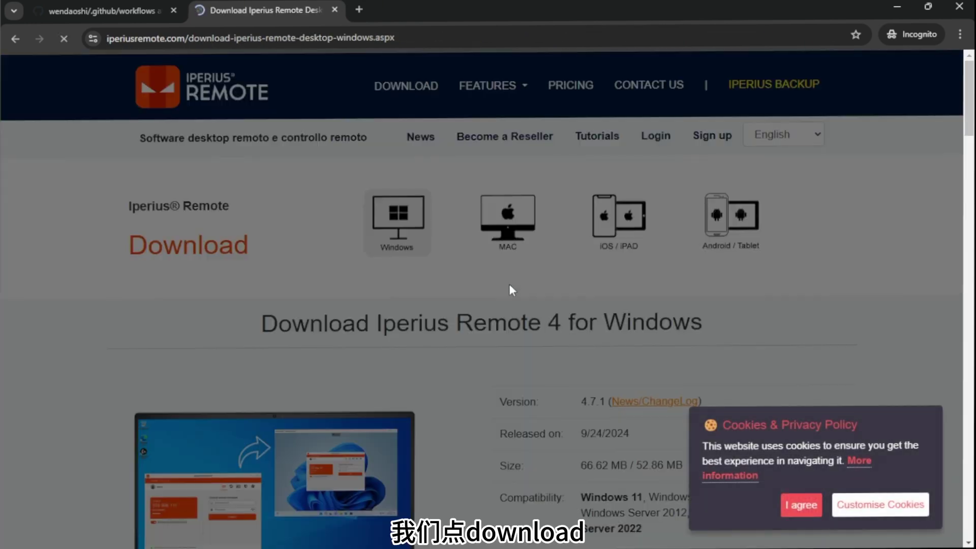
# - Accept the site's cookies and download the 64-bit Iperius Remote installer for Windows
pyautogui.click(802, 506)
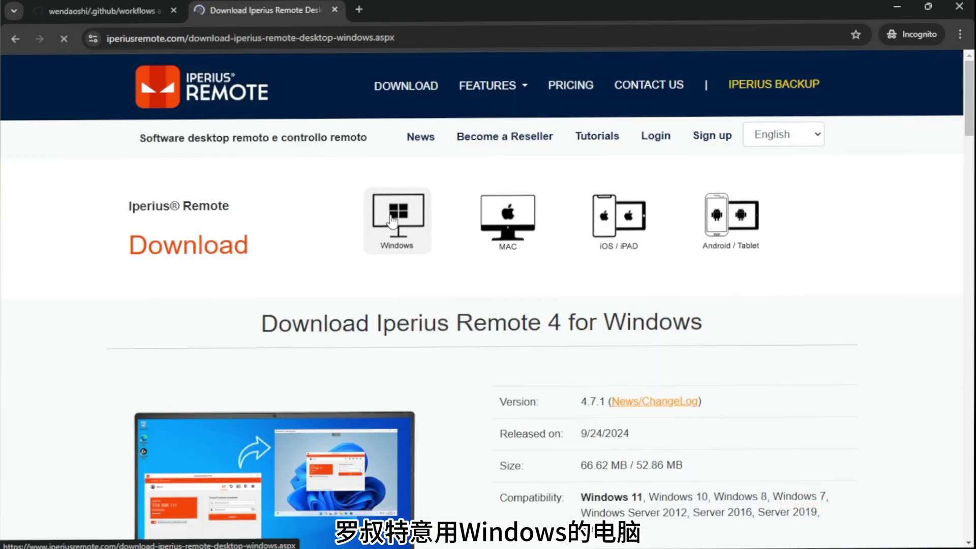
pyautogui.scroll(-3, 410, 270)
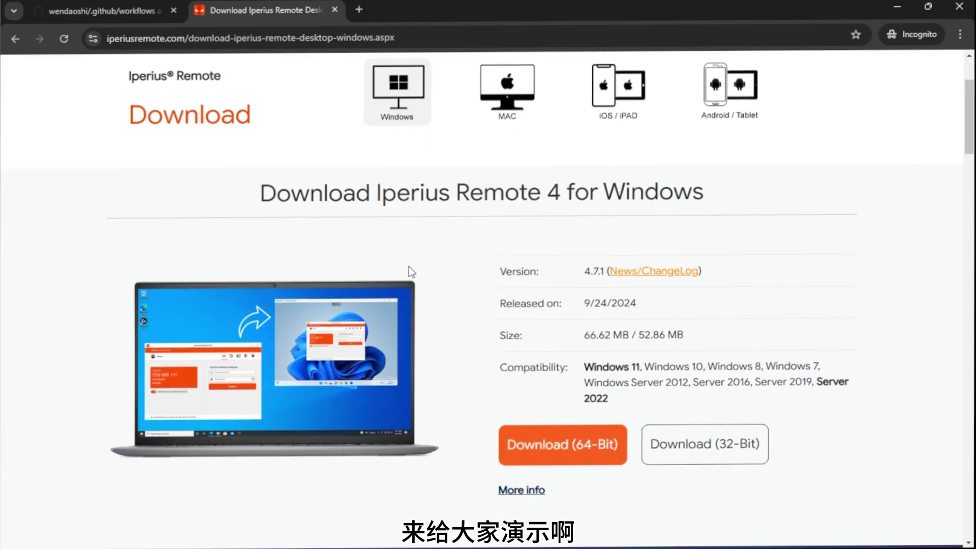
pyautogui.click(568, 447)
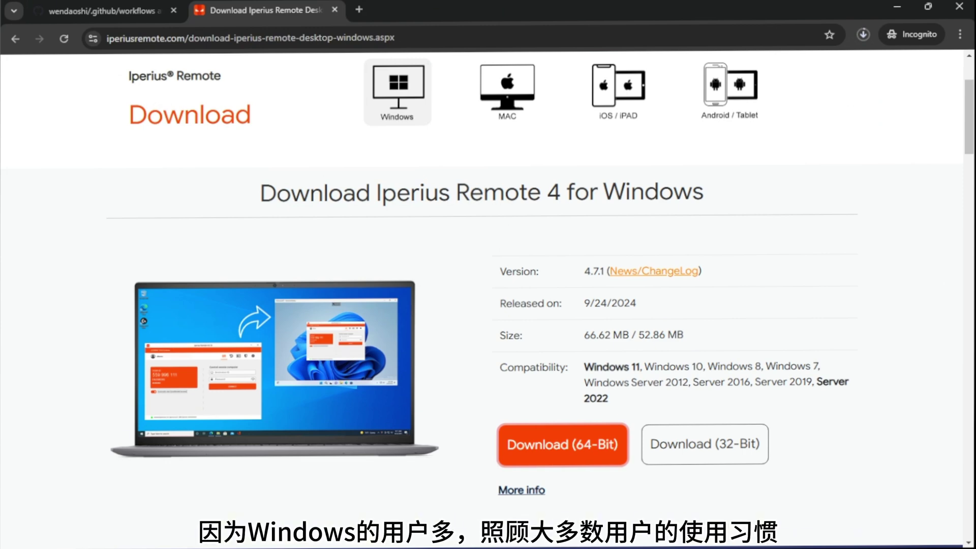
# - Run the downloaded IperiusRemote_Setup.exe, allow it to make changes, and complete the installation with the Start Menu folder Iperius Remote
pyautogui.click(863, 39)
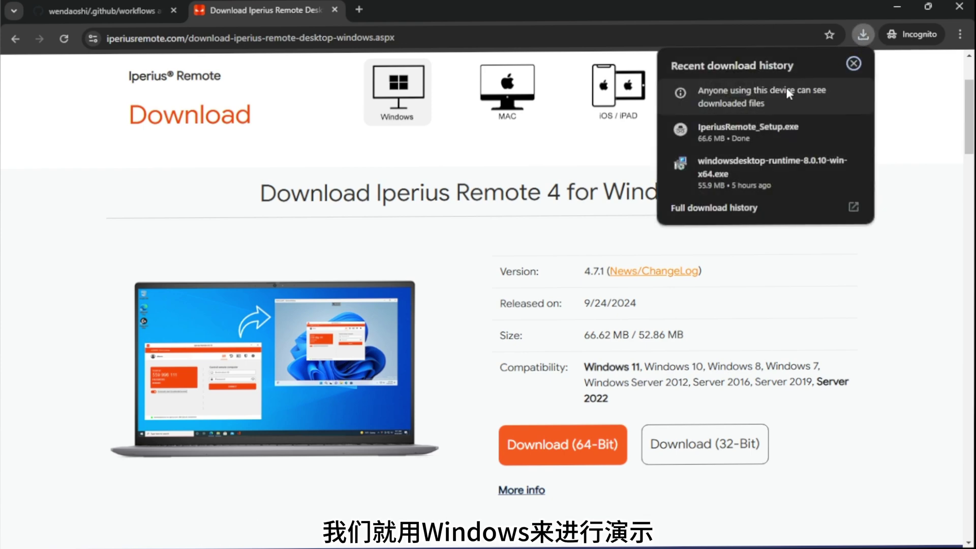
pyautogui.click(749, 127)
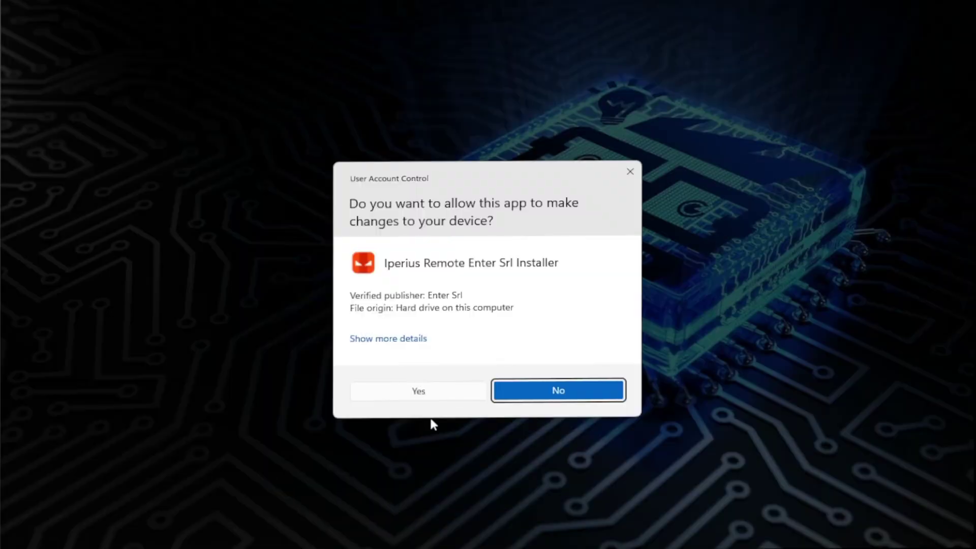
pyautogui.click(560, 390)
pyautogui.click(599, 407)
pyautogui.click(317, 368)
pyautogui.click(599, 407)
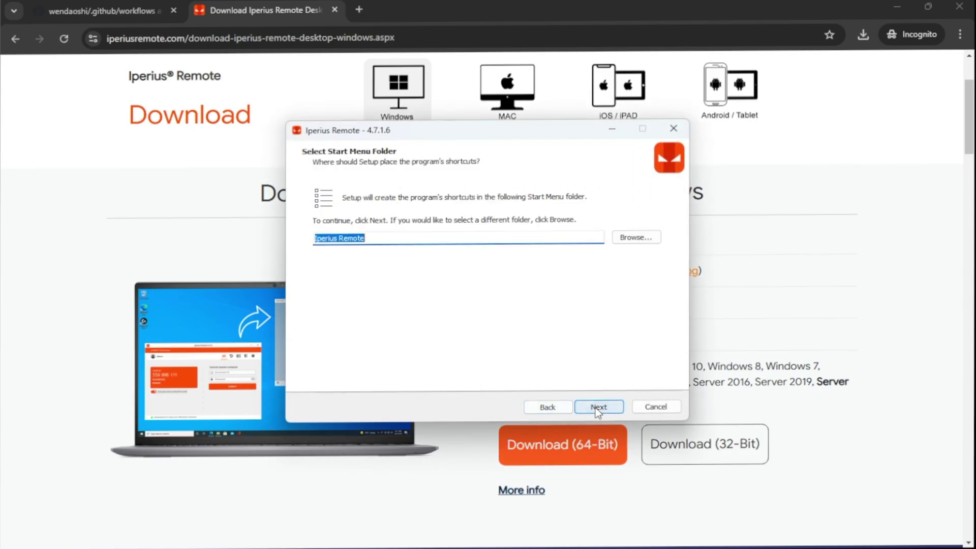
pyautogui.click(599, 407)
pyautogui.click(598, 407)
pyautogui.click(598, 407)
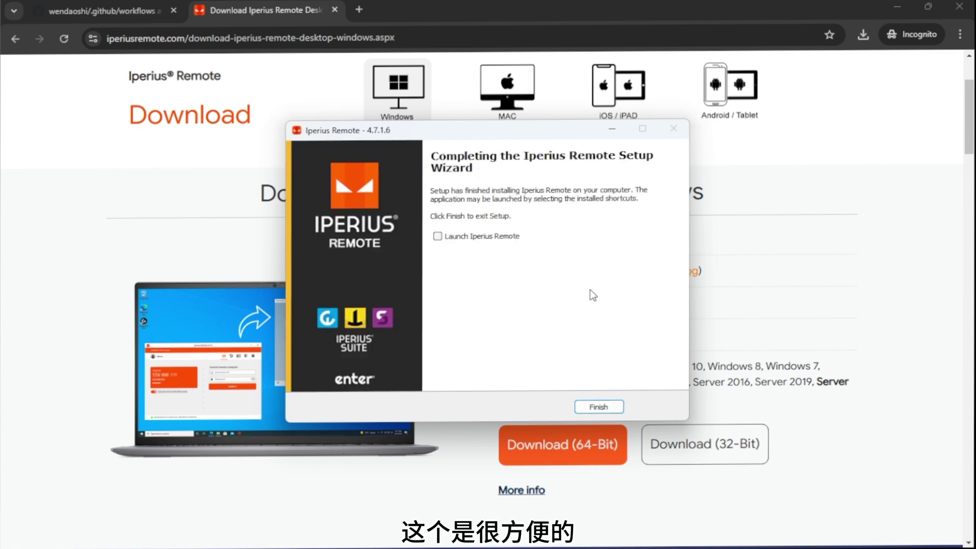
pyautogui.click(599, 407)
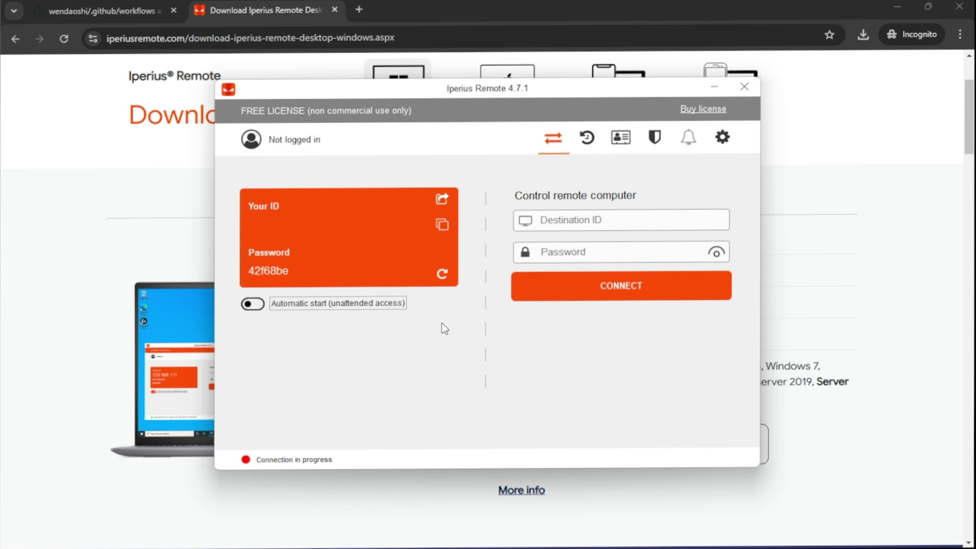
# - Return to the wendaoshi repository, run the Wendaoshi-2k2 workflow on the main branch, and open the new run to check its status
pyautogui.click(710, 87)
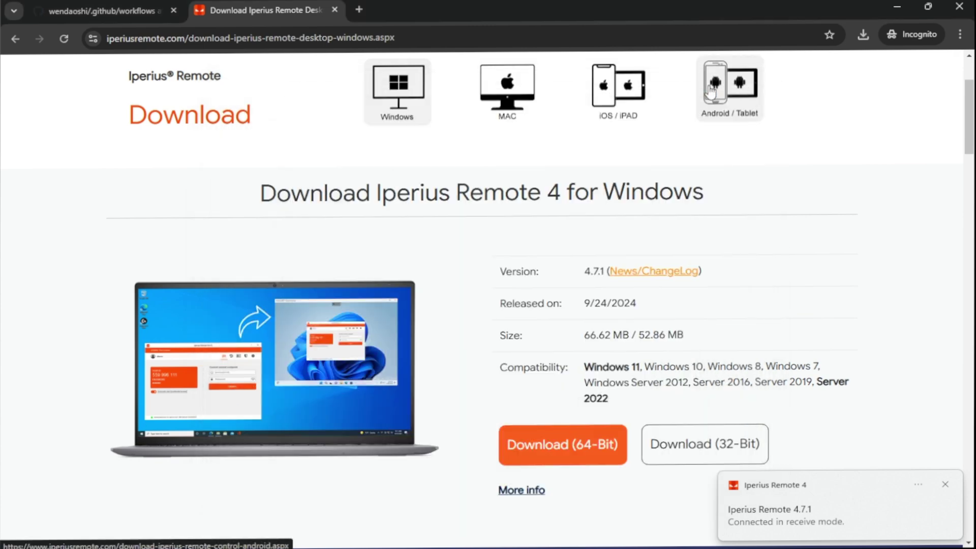
pyautogui.click(335, 10)
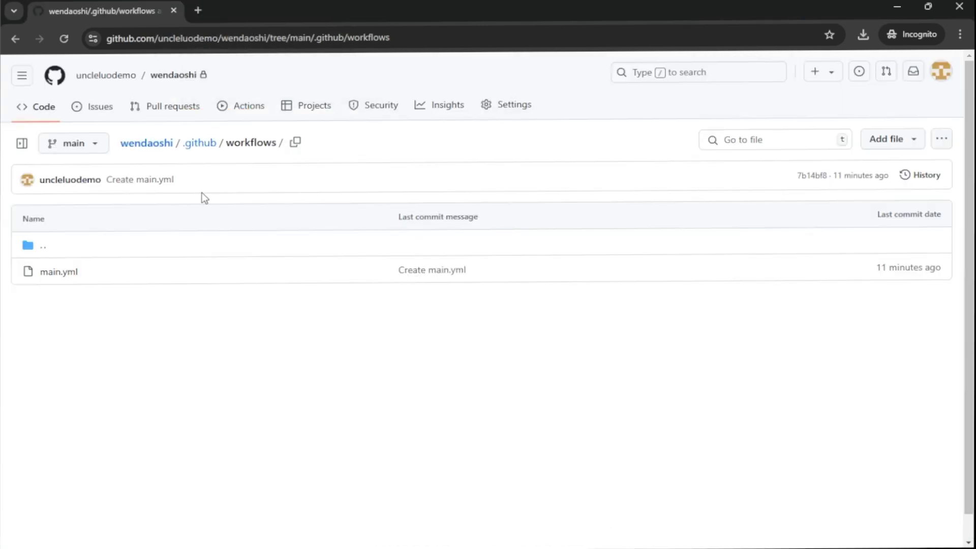
pyautogui.click(57, 273)
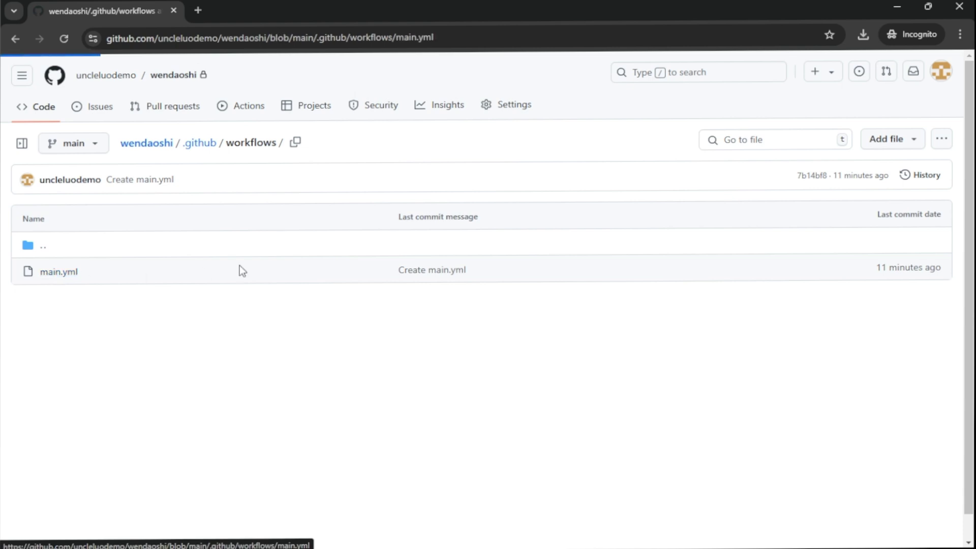
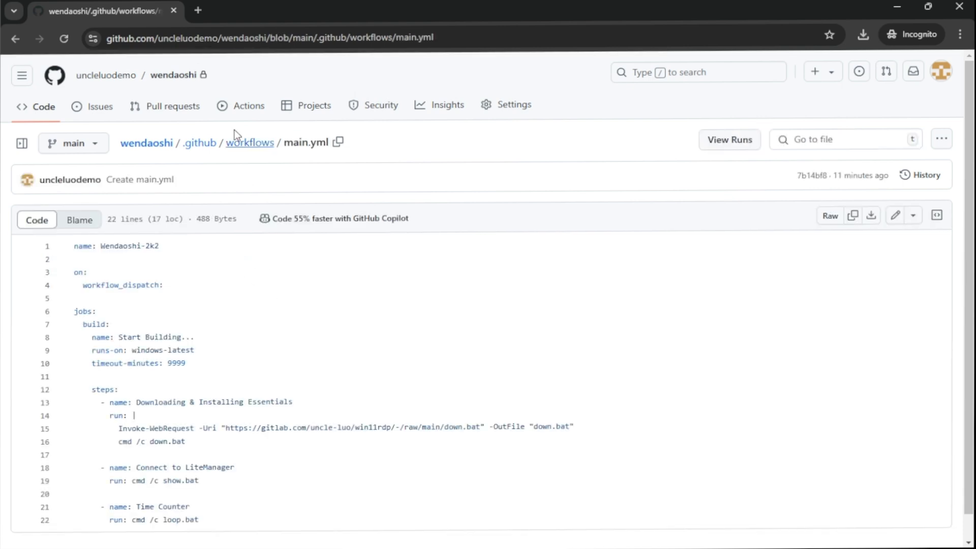
pyautogui.click(241, 109)
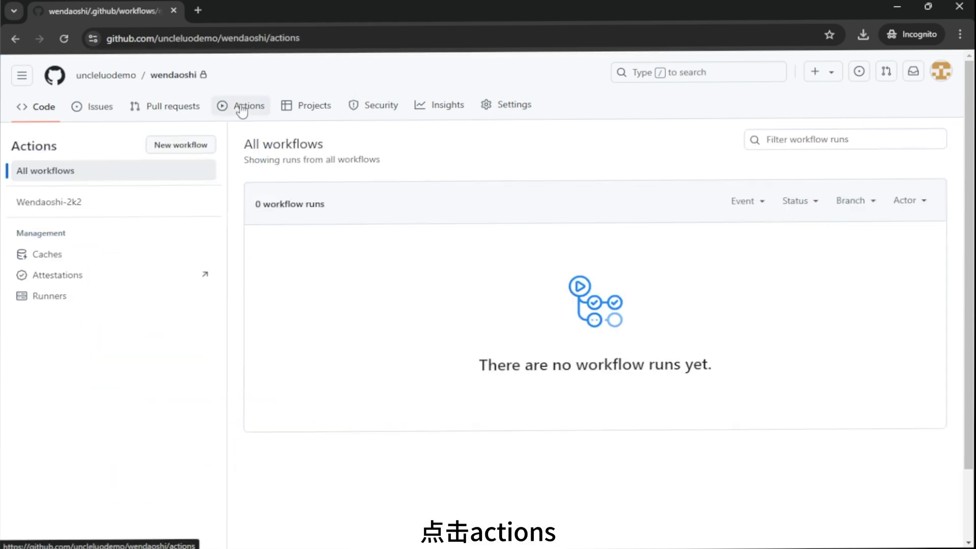
pyautogui.click(38, 205)
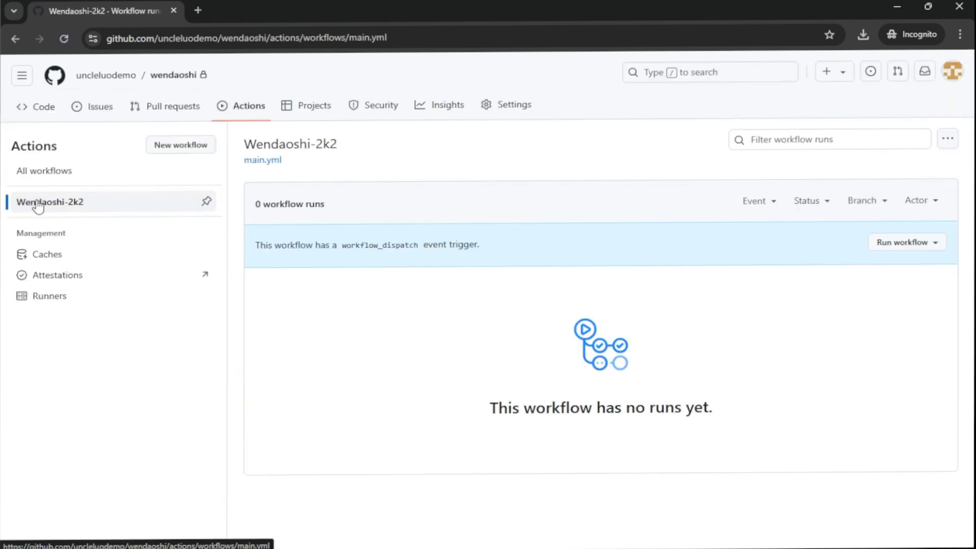
pyautogui.click(938, 245)
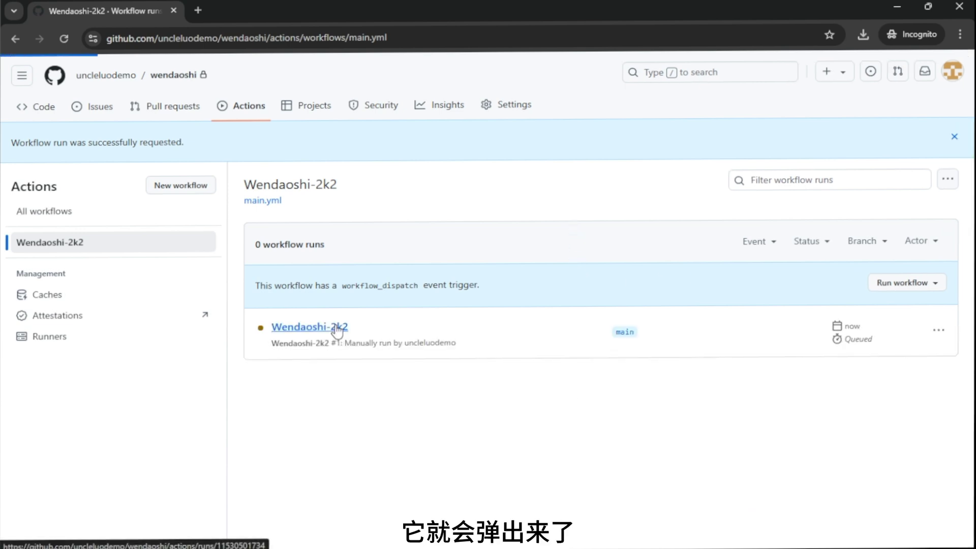
pyautogui.click(335, 328)
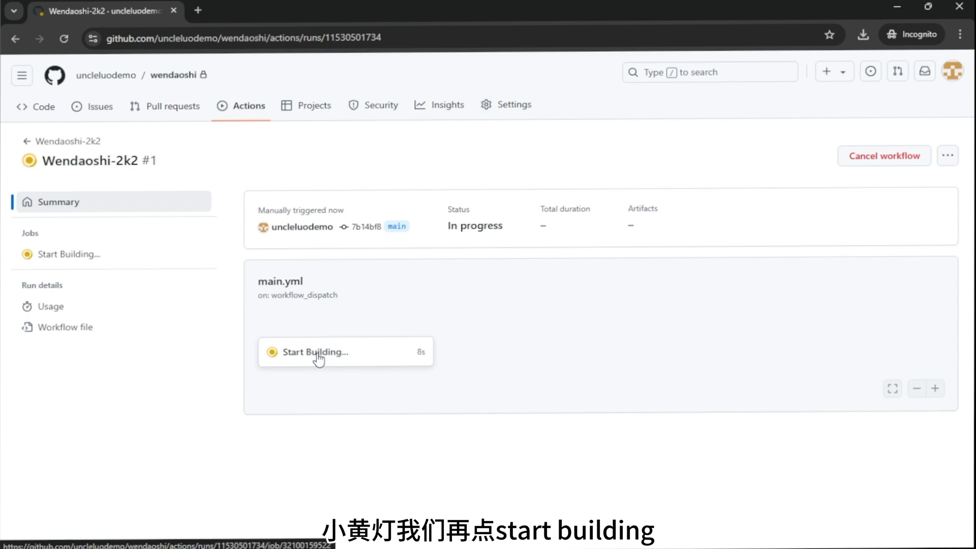
pyautogui.moveTo(447, 226); pyautogui.dragTo(509, 226)
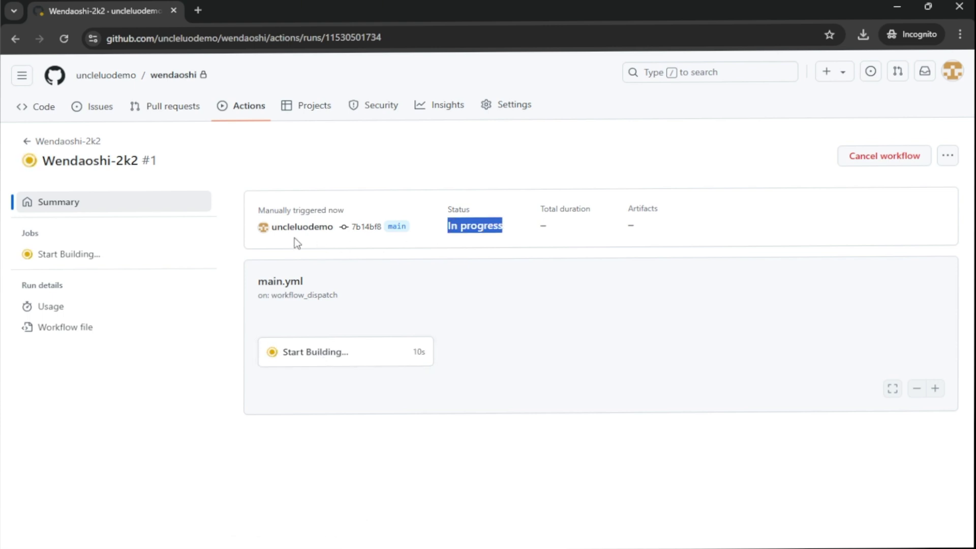
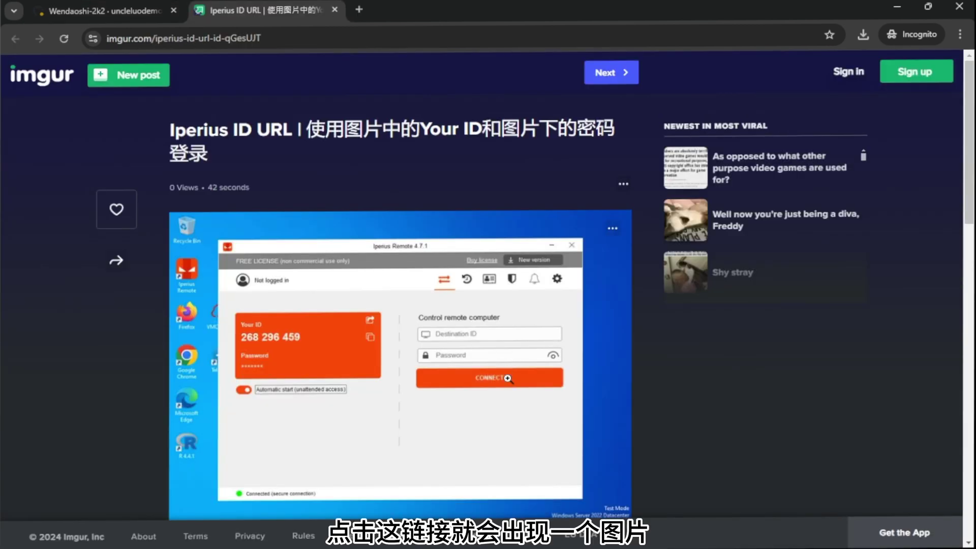
# - Copy the Iperius remote login password given below the screenshot in the Imgur post
pyautogui.scroll(-1, 507, 379)
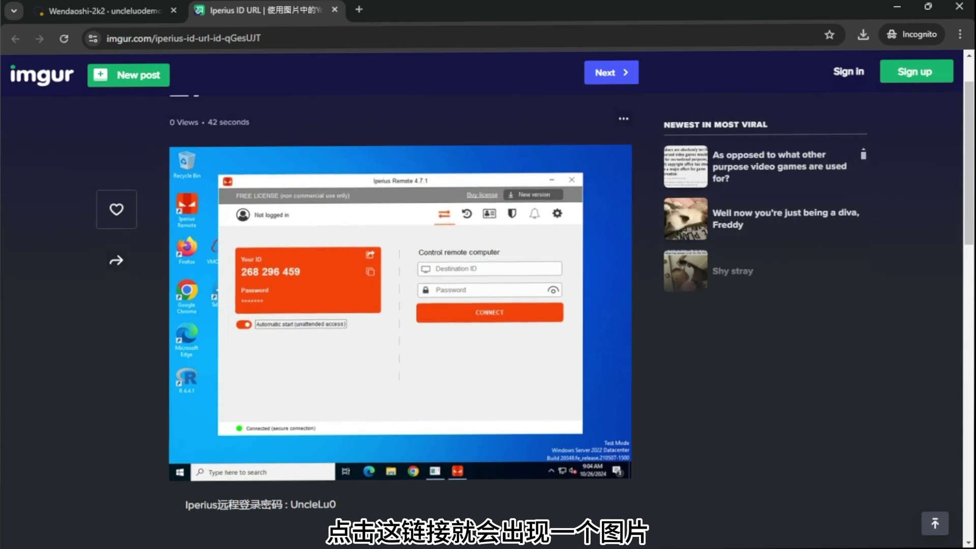
pyautogui.moveTo(290, 504); pyautogui.dragTo(312, 503)
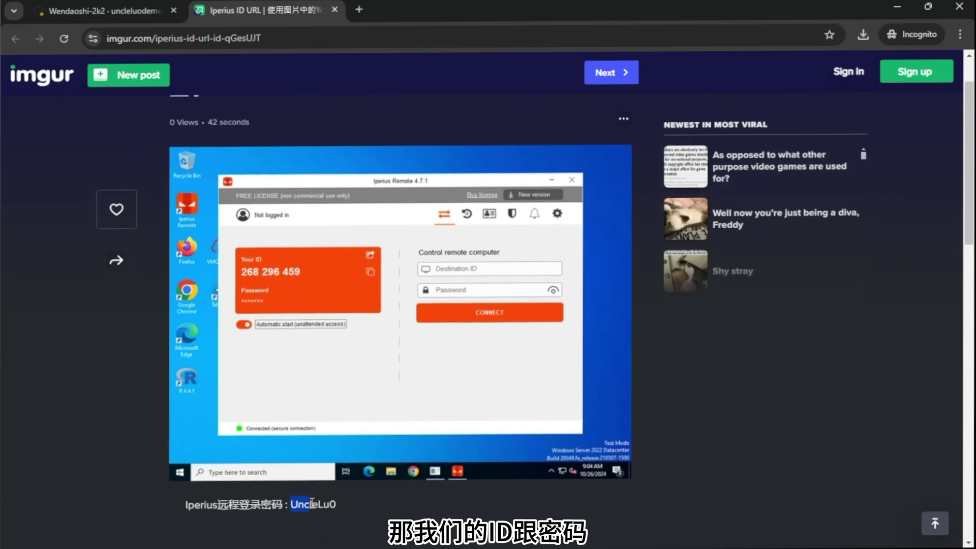
pyautogui.rightClick(334, 501)
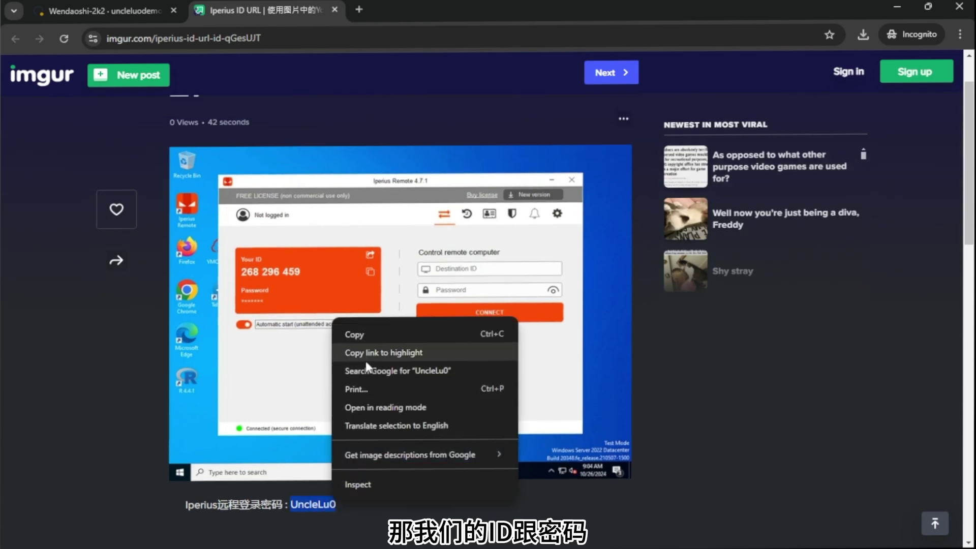
pyautogui.click(364, 336)
# - Switch to Iperius Remote, enter the destination ID from the Imgur image and the copied password, and connect, allowing network access for the viewer
pyautogui.hotkey('alt', 'Tab')
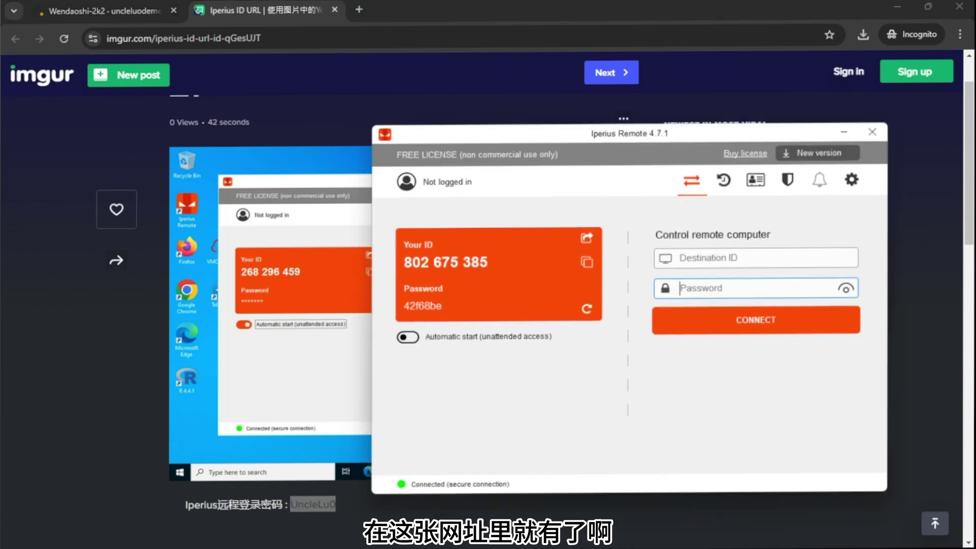
pyautogui.click(693, 241)
pyautogui.write('268296459')
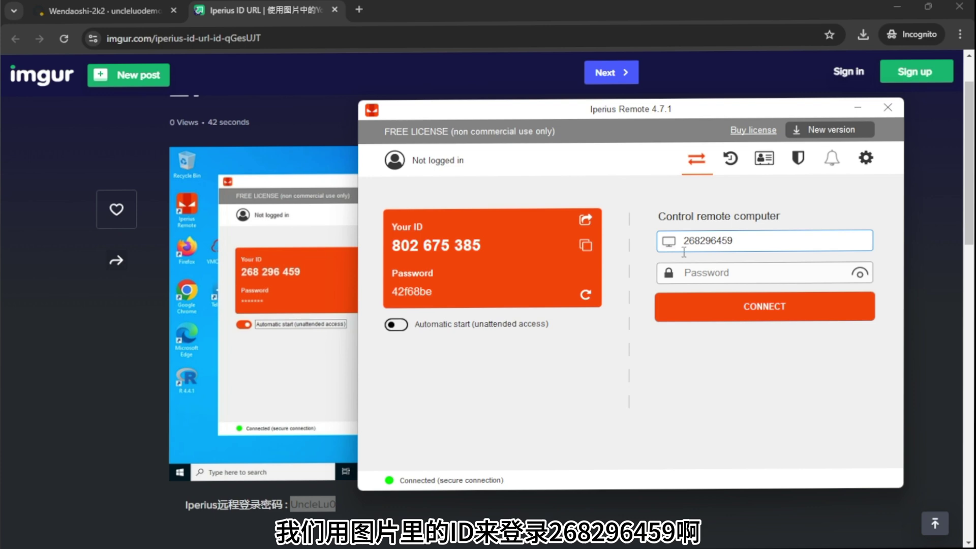
pyautogui.click(721, 278)
pyautogui.hotkey('ctrl', 'v')
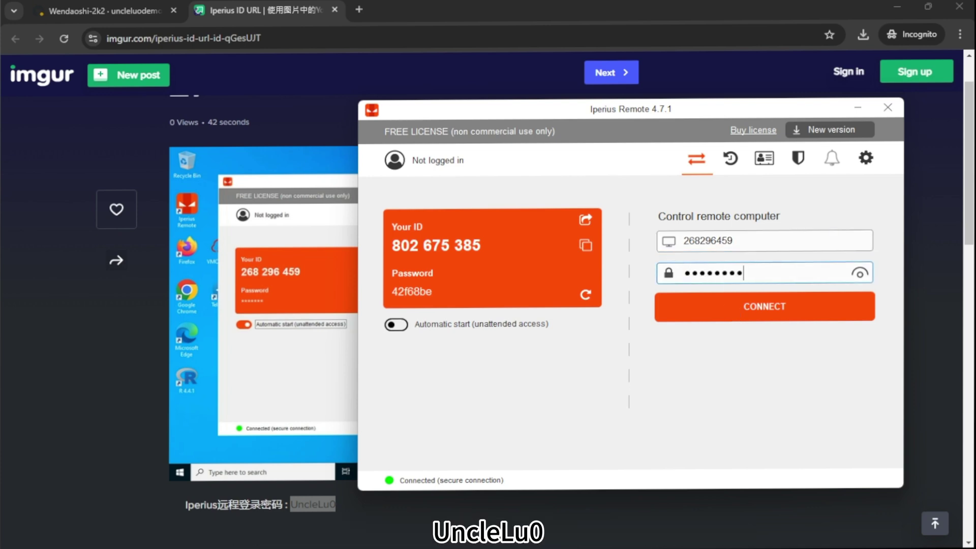
pyautogui.click(732, 307)
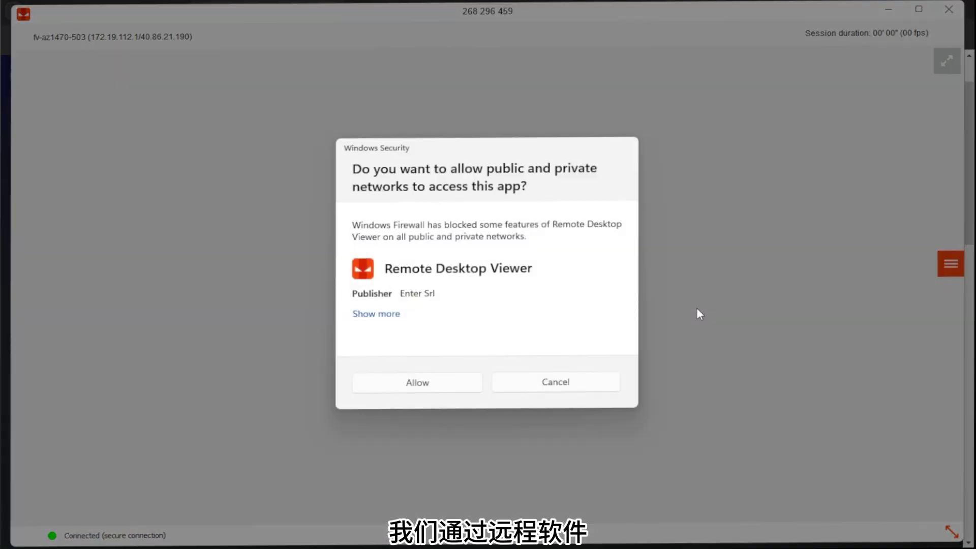
pyautogui.click(454, 382)
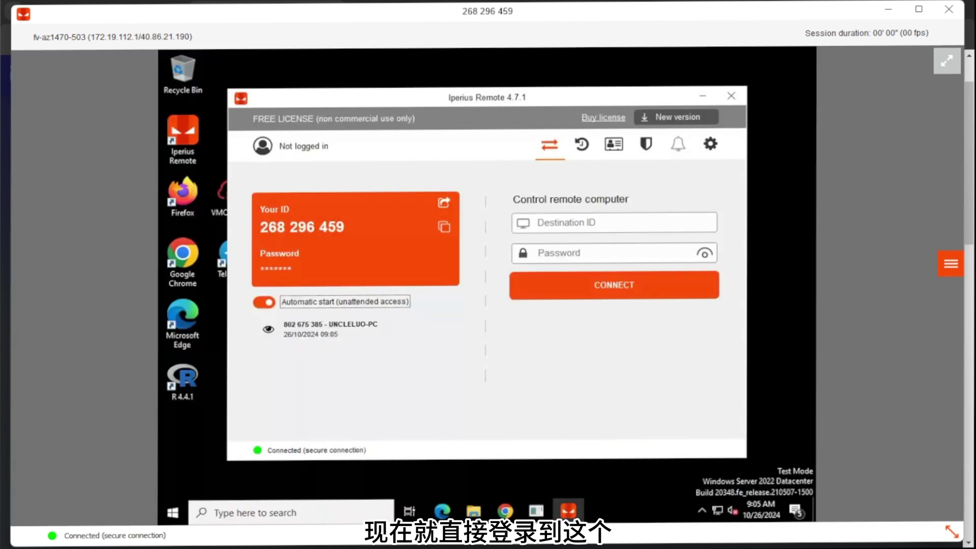
# - Minimize Iperius Remote on the remote desktop, open Chrome there, and accept its ad privacy notice
pyautogui.click(704, 97)
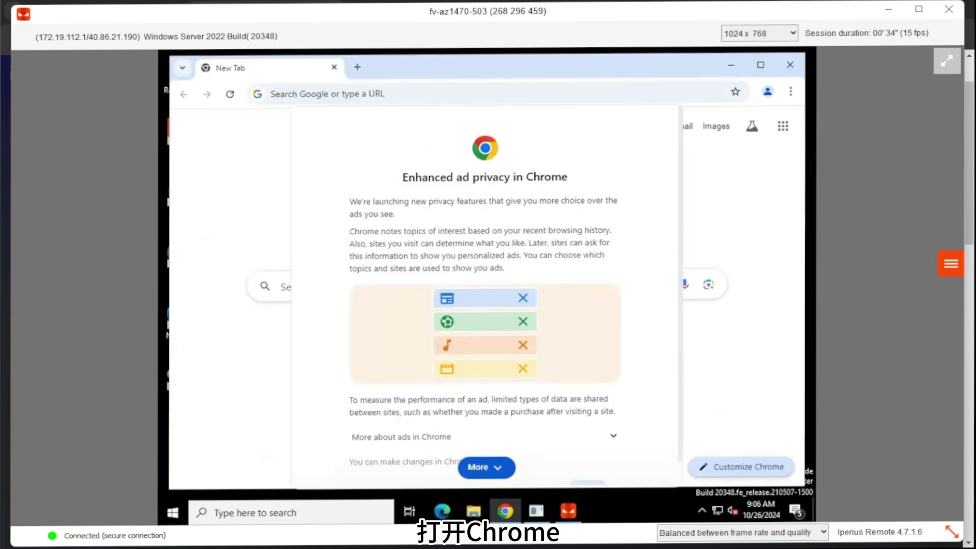
pyautogui.click(497, 466)
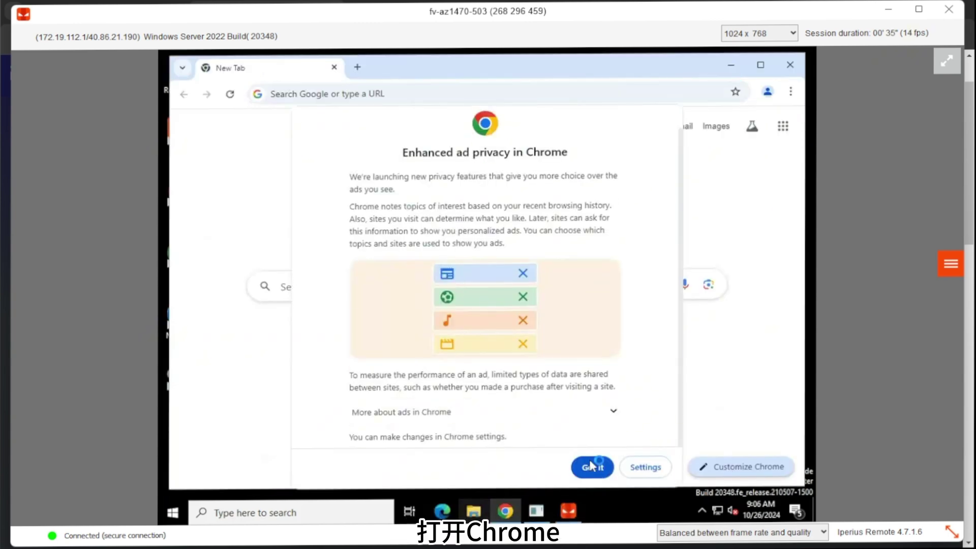
pyautogui.click(591, 467)
# - Open fast.com in the remote desktop's Chrome to measure its internet speed
pyautogui.write('f')
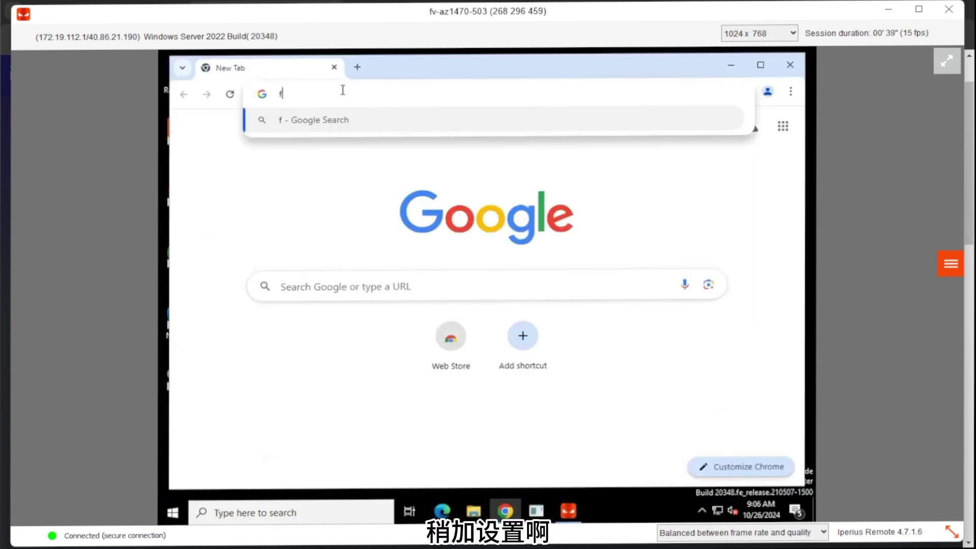
pyautogui.write('ast.com')
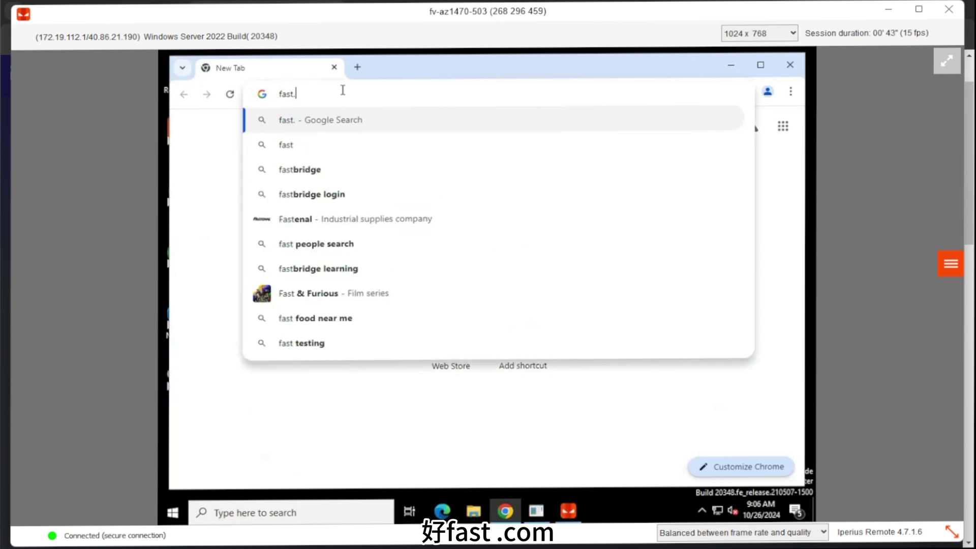
pyautogui.press('Return')
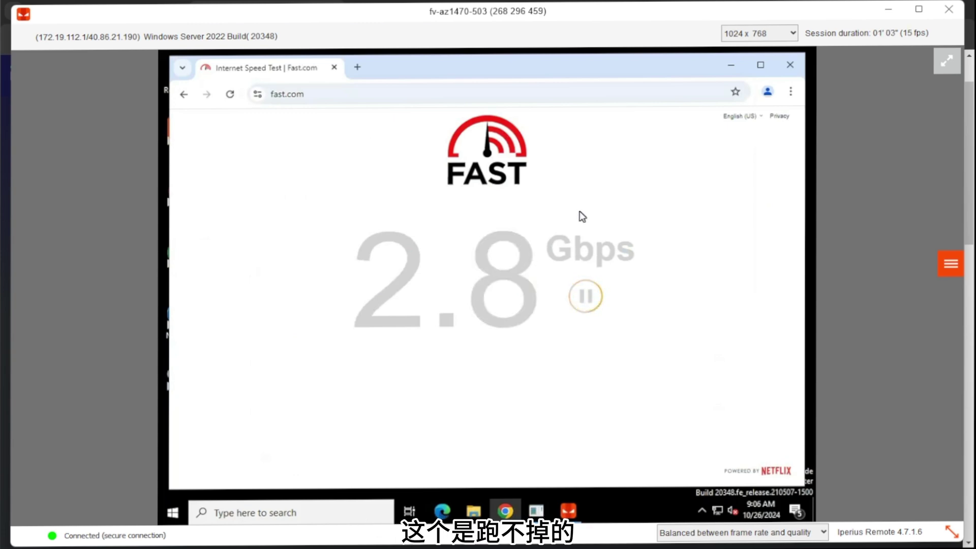
# - Open whatismyip.net in a new tab of the remote desktop's Chrome
pyautogui.click(359, 68)
pyautogui.click(369, 92)
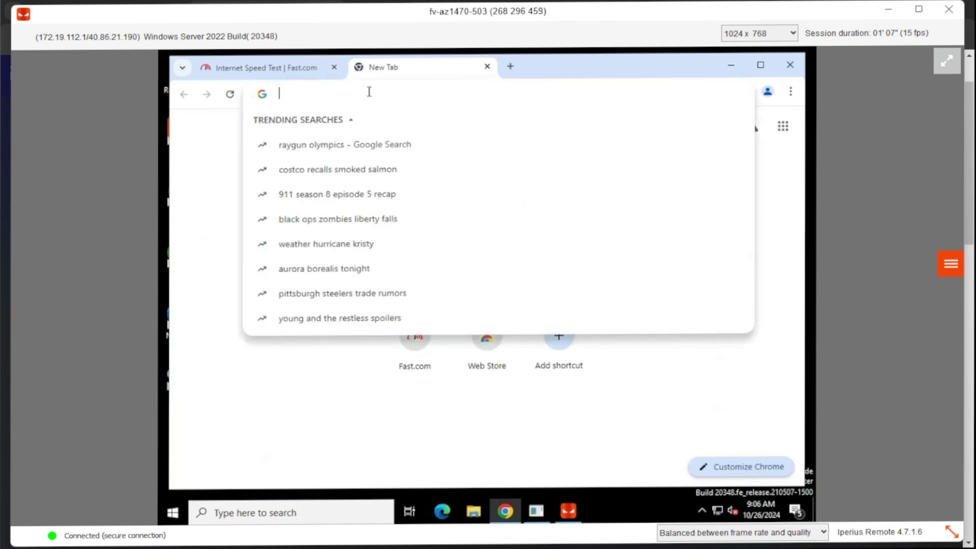
pyautogui.write('whatis')
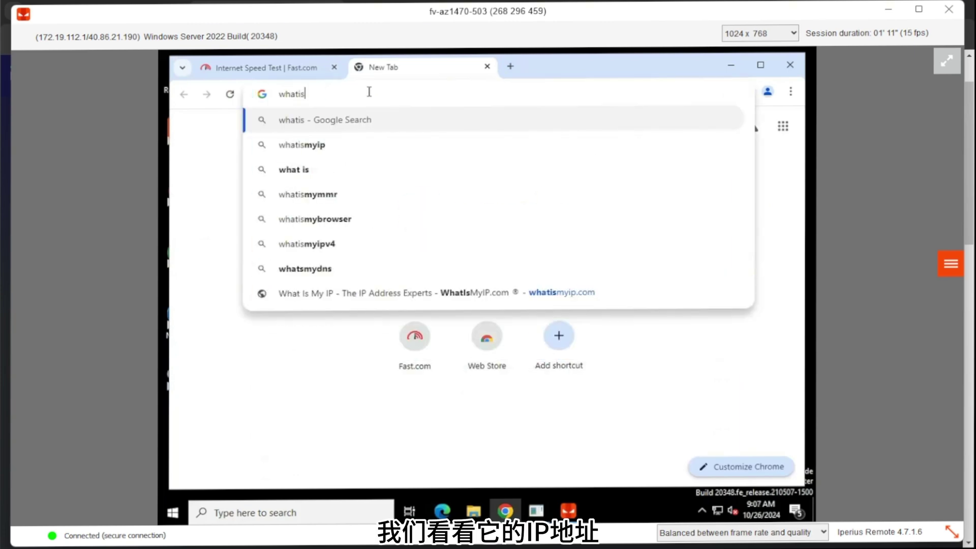
pyautogui.write('myip.net')
pyautogui.press('Return')
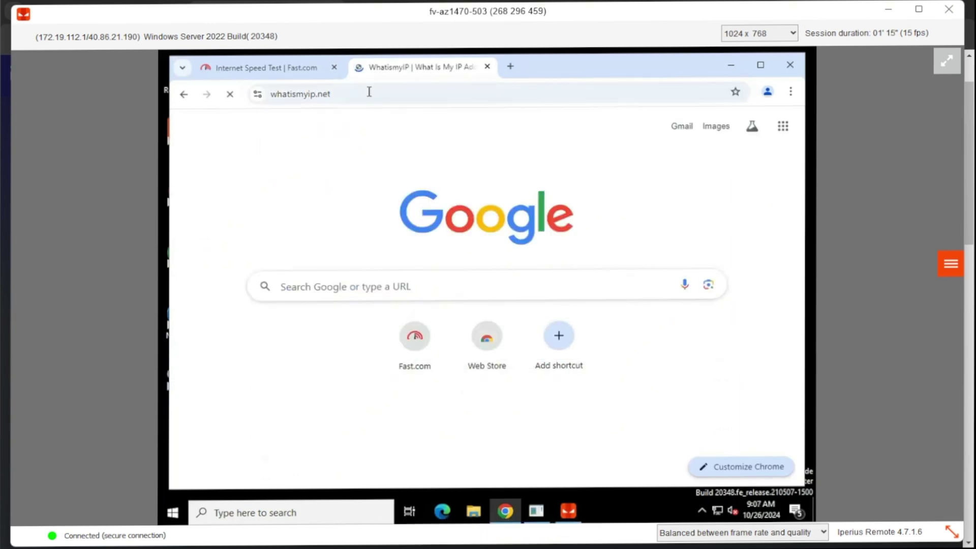
# - Examine the remote desktop's public IP address, location and ISP on the WhatismyIP page
pyautogui.scroll(-2, 434, 242)
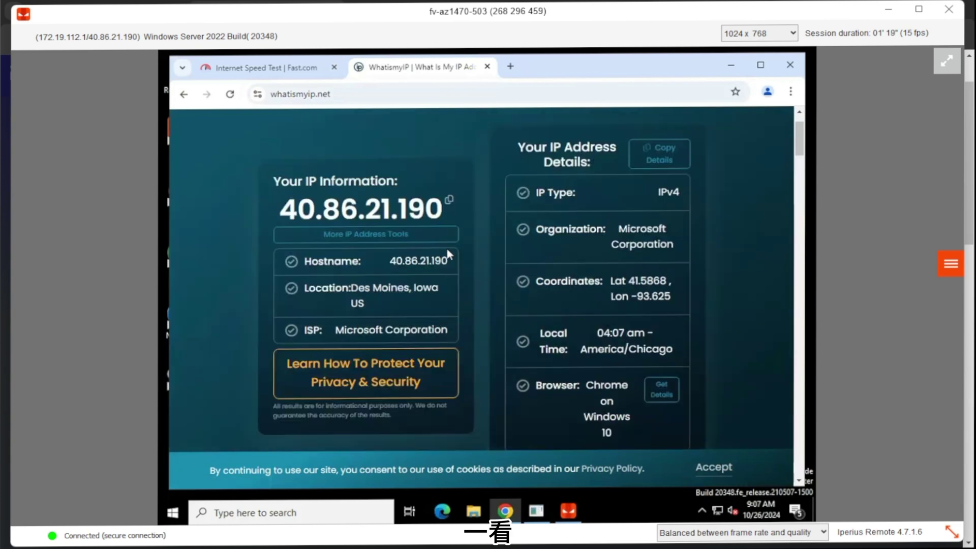
pyautogui.scroll(-2, 463, 260)
pyautogui.scroll(5, 463, 261)
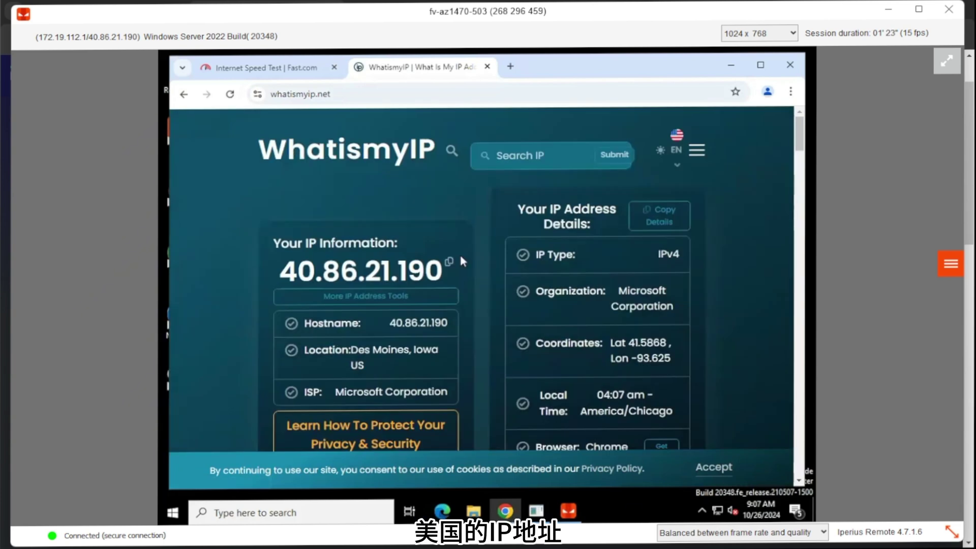
pyautogui.scroll(-1, 462, 260)
pyautogui.scroll(-1, 461, 261)
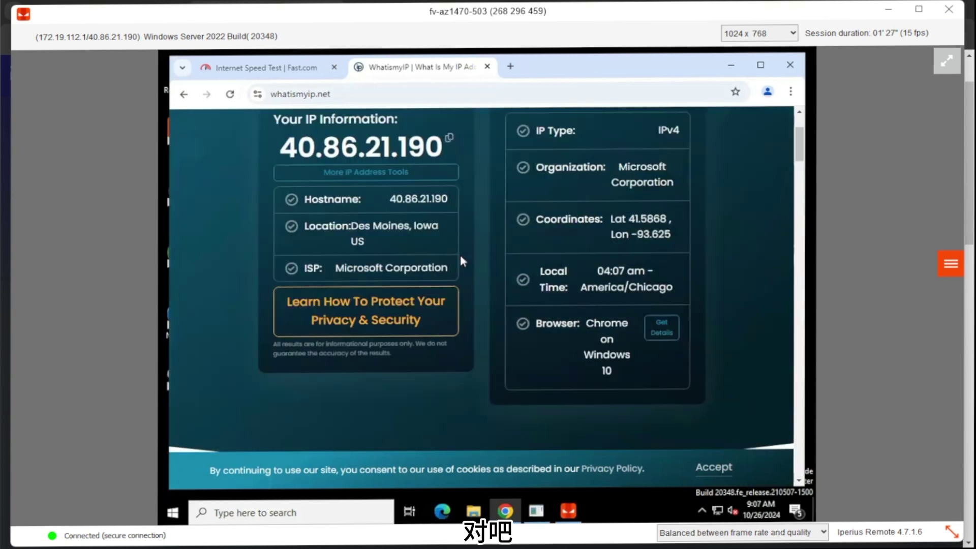
pyautogui.doubleClick(386, 247)
pyautogui.scroll(-10, 445, 246)
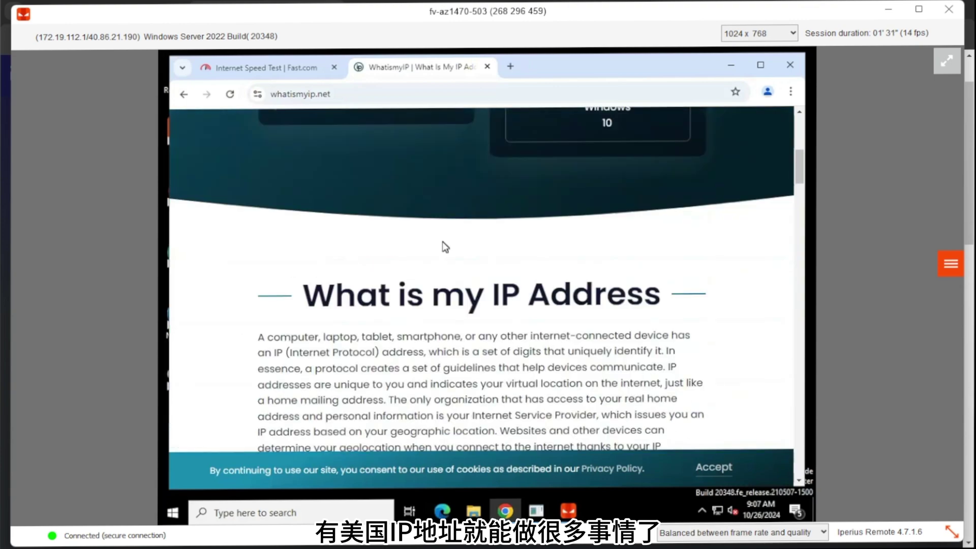
pyautogui.scroll(12, 445, 247)
# - Return to the fast.com speed test and show its detailed latency and upload results
pyautogui.click(316, 68)
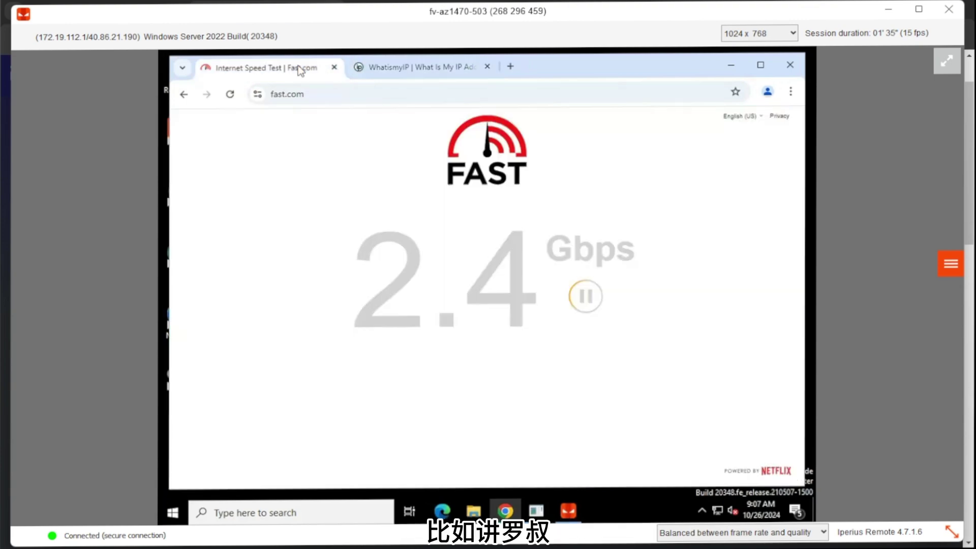
pyautogui.click(501, 386)
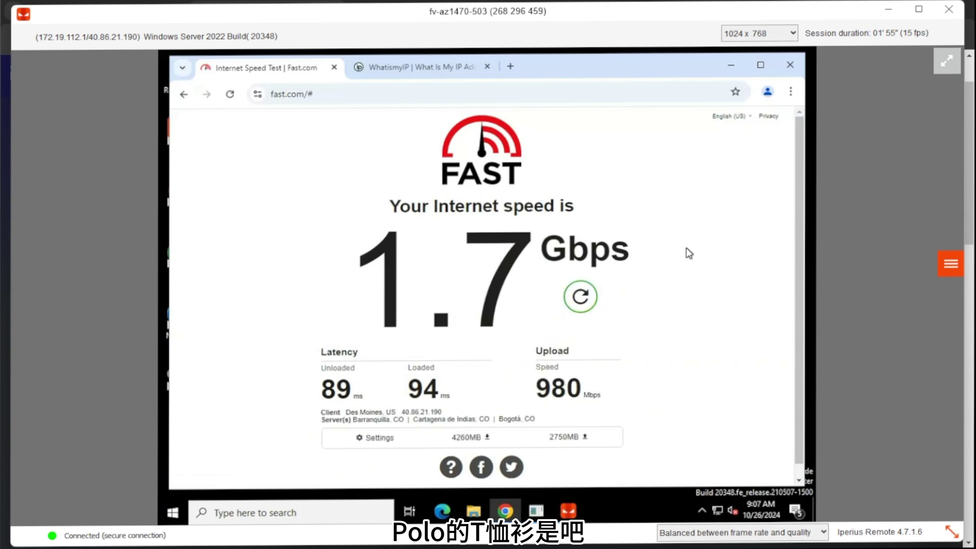
# - Search for "ticktok" in a new tab, open the TikTok website and look through its video feed
pyautogui.click(511, 66)
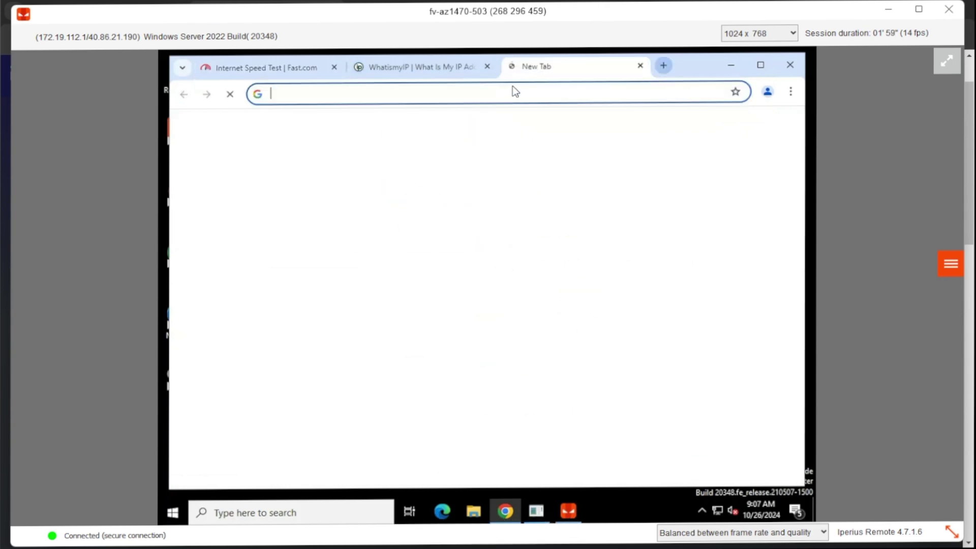
pyautogui.write('tiktok')
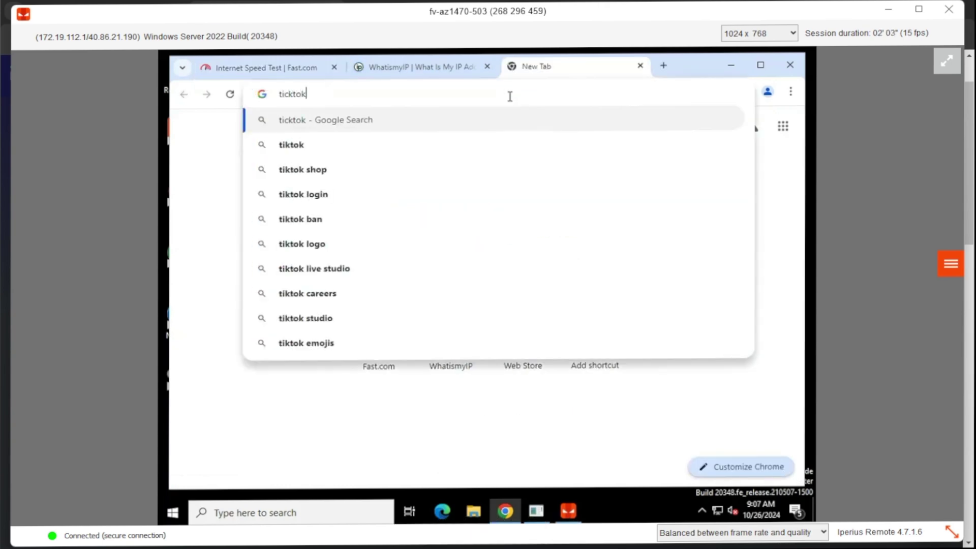
pyautogui.press('Return')
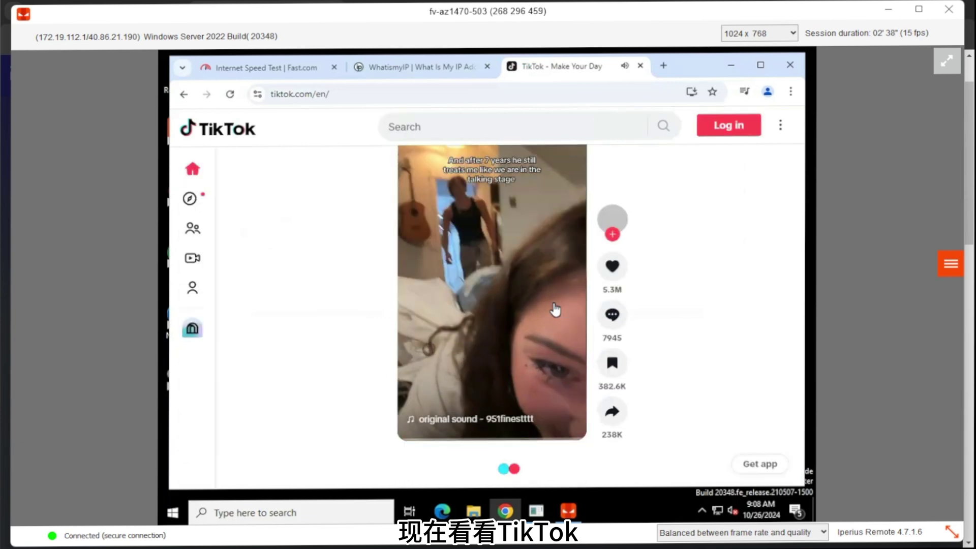
pyautogui.scroll(-2, 544, 281)
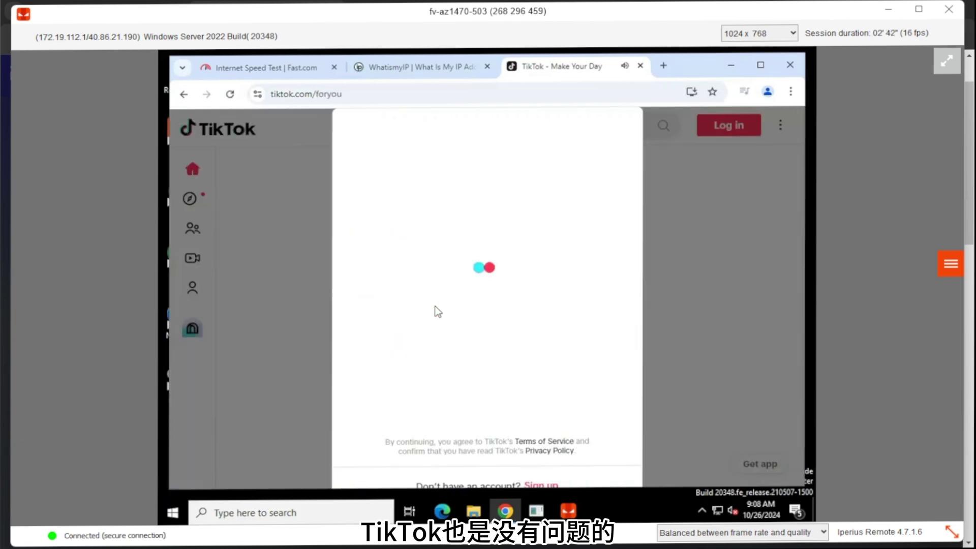
# - Search for "ralph lauren" in a new tab, open the official site and look through it after dismissing the e-mail sign-up popup
pyautogui.click(663, 69)
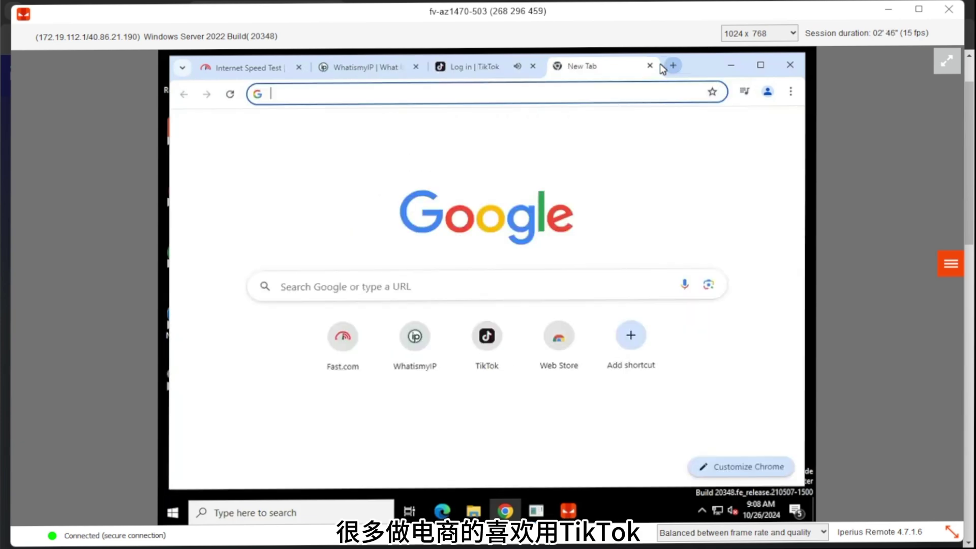
pyautogui.write('ralph lauren')
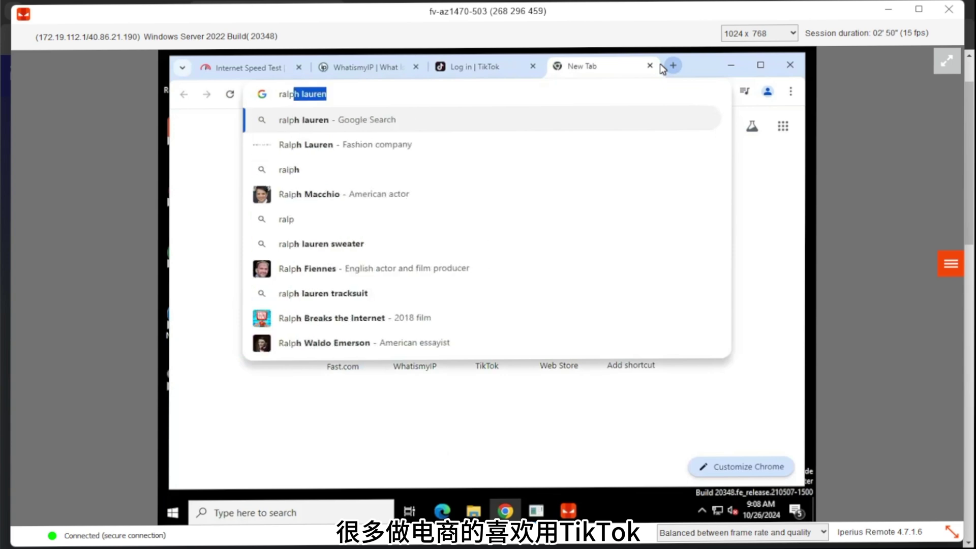
pyautogui.press('Return')
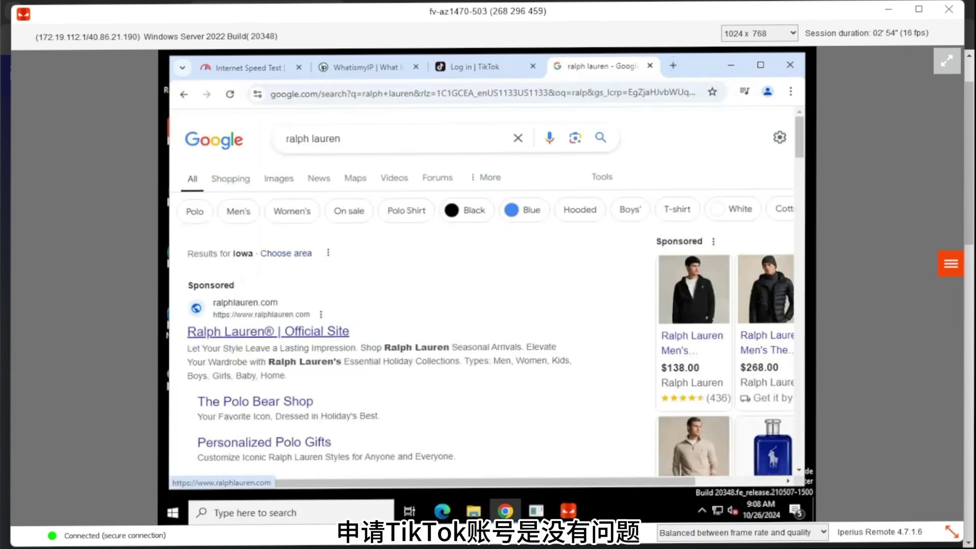
pyautogui.click(310, 333)
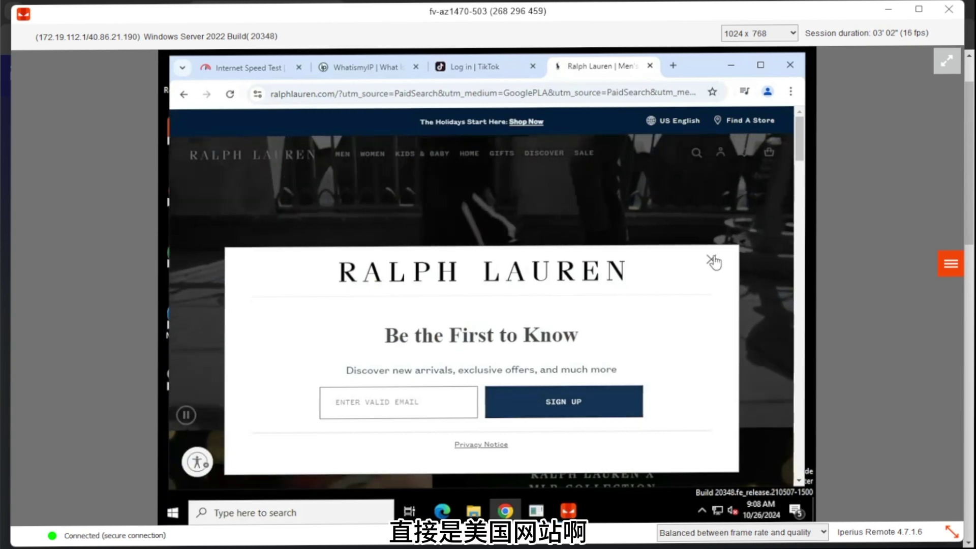
pyautogui.click(711, 260)
pyautogui.scroll(-3, 696, 165)
pyautogui.scroll(2, 696, 165)
# - Search for Arc'teryx in a new tab and open its official website from the results
pyautogui.click(673, 66)
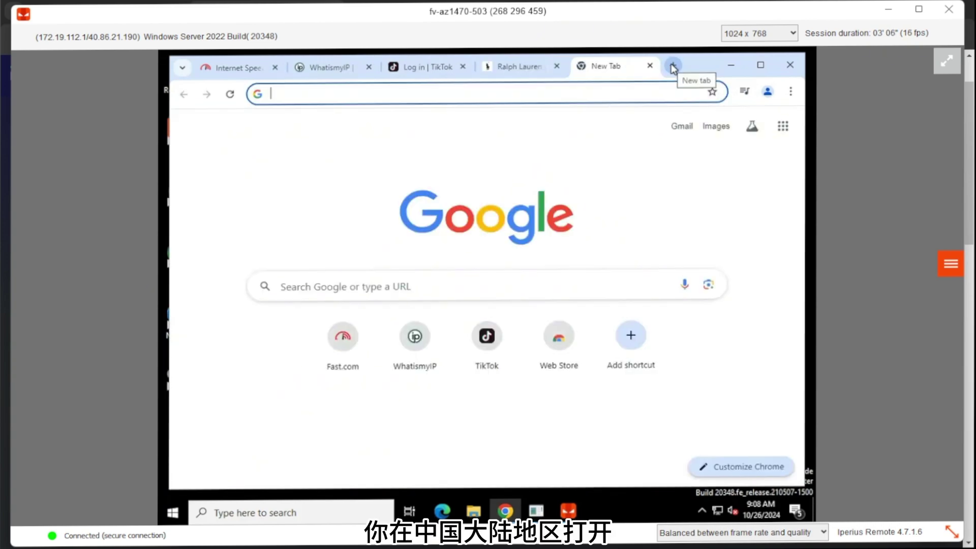
pyautogui.write('arcteryx')
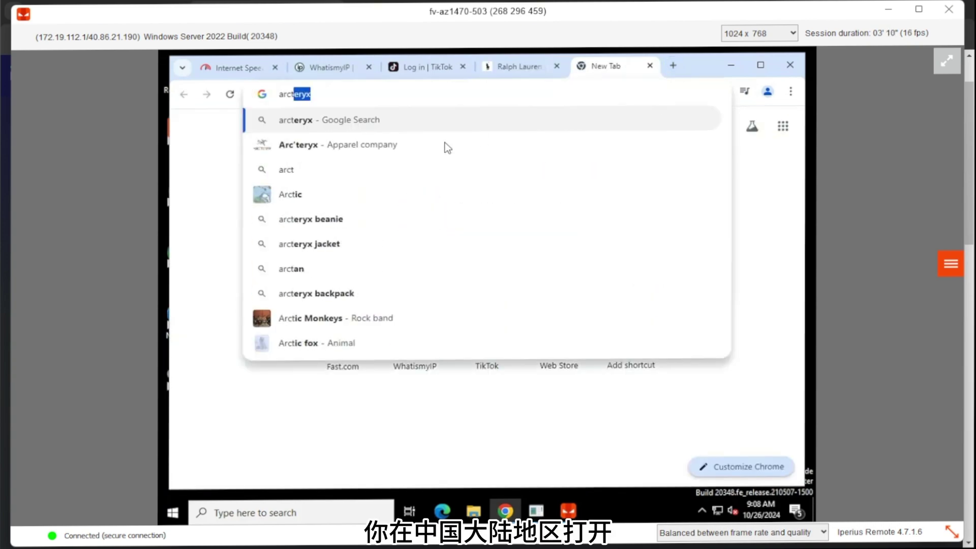
pyautogui.click(406, 145)
pyautogui.scroll(-3, 312, 250)
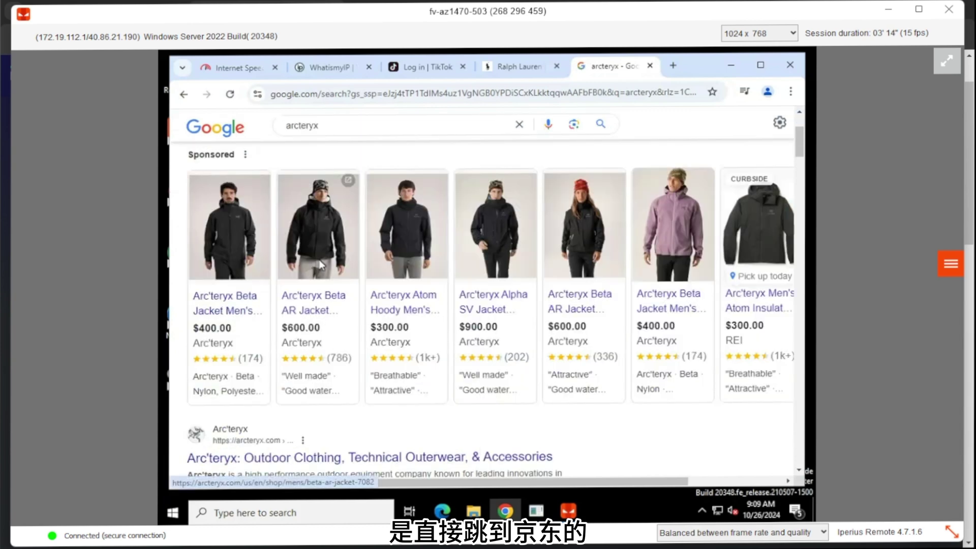
pyautogui.scroll(2, 320, 264)
pyautogui.scroll(-2, 272, 287)
pyautogui.click(294, 400)
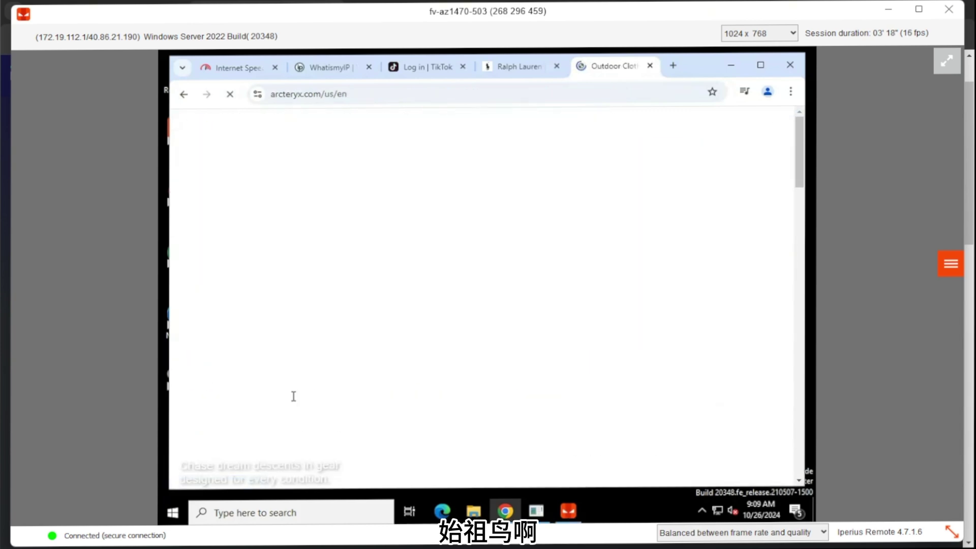
pyautogui.click(579, 451)
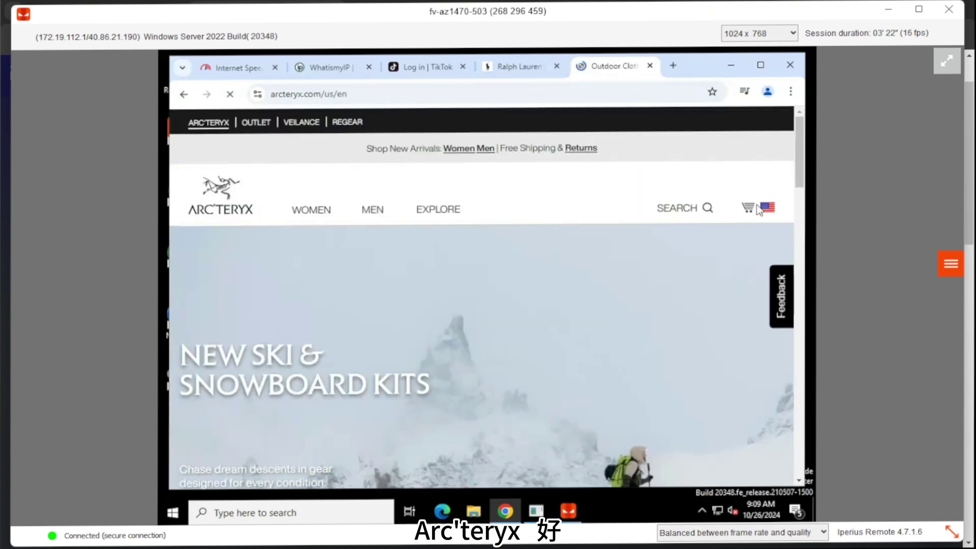
# - Open the shipping region list on the Arc'teryx site and choose United States
pyautogui.click(765, 209)
pyautogui.click(283, 431)
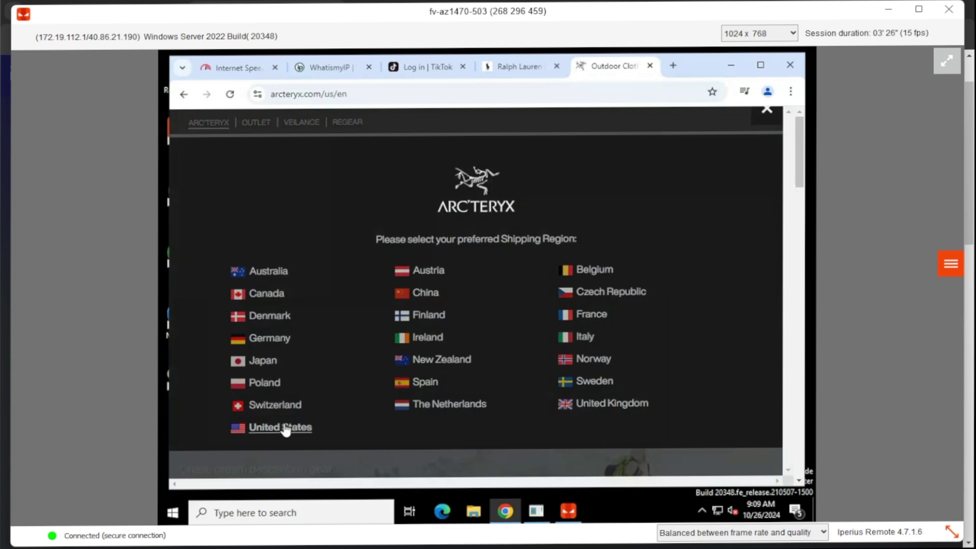
pyautogui.click(445, 314)
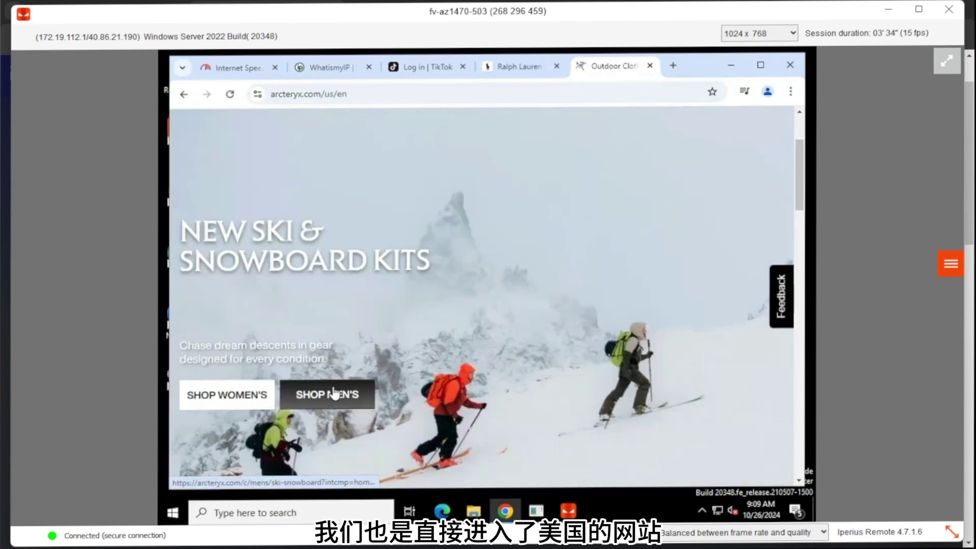
# - Open the men's ski and snowboard collection on the Arc'teryx site and look through the products and prices
pyautogui.click(333, 393)
pyautogui.scroll(-8, 401, 331)
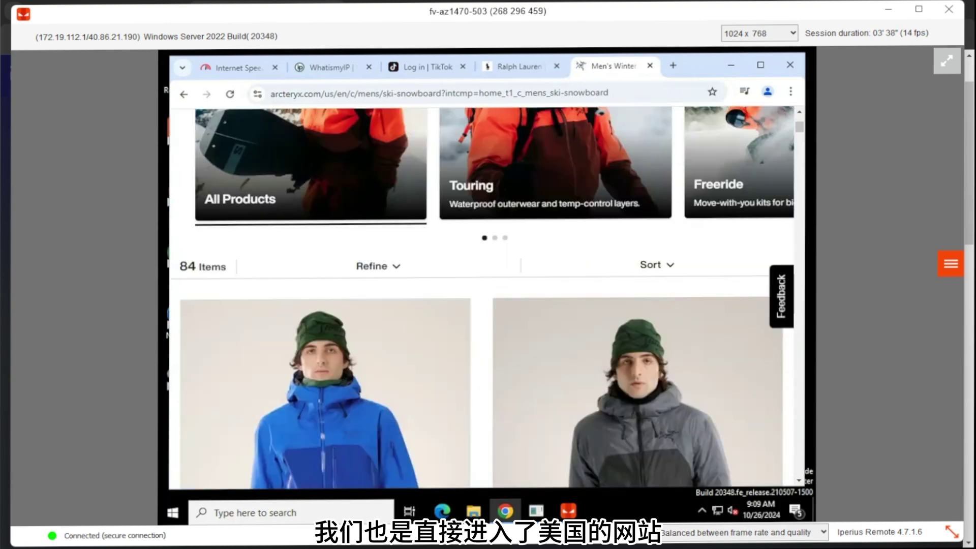
pyautogui.scroll(-7, 401, 333)
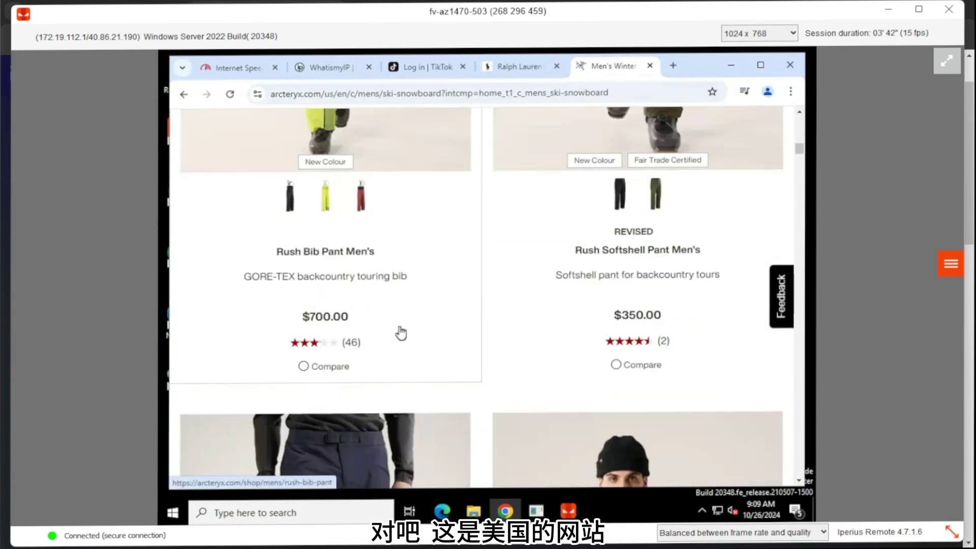
pyautogui.scroll(-6, 420, 330)
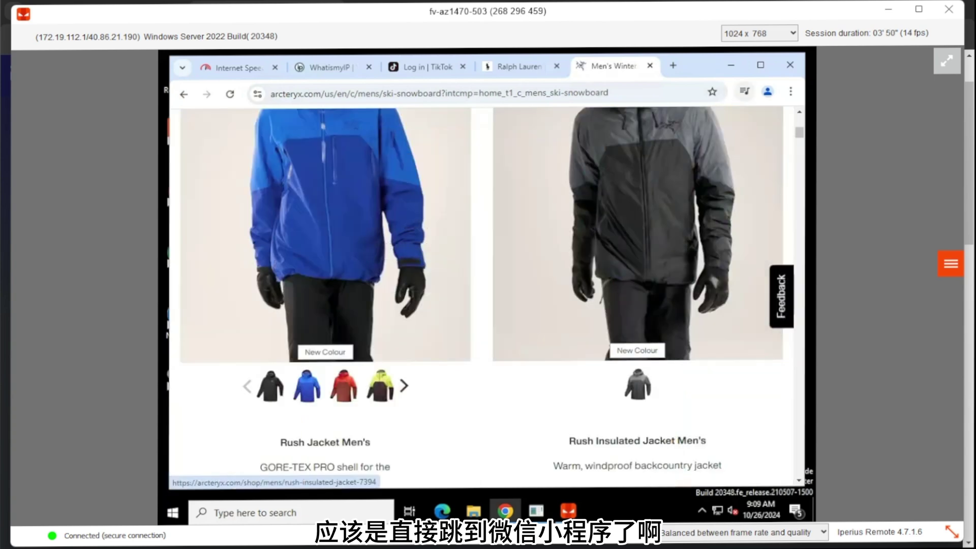
# - Minimize Chrome, then open Control Panel on the remote desktop with its items shown as small icons
pyautogui.click(730, 67)
pyautogui.click(218, 513)
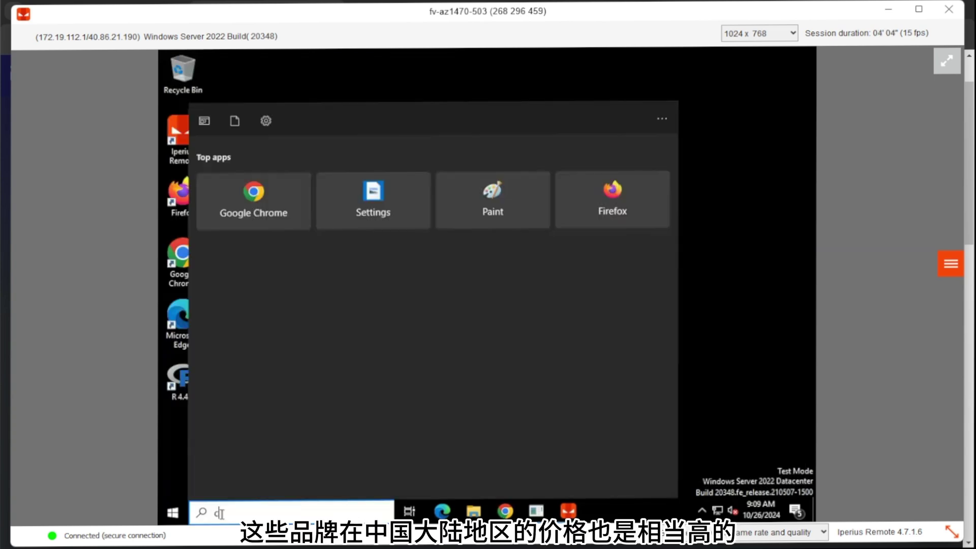
pyautogui.write('c')
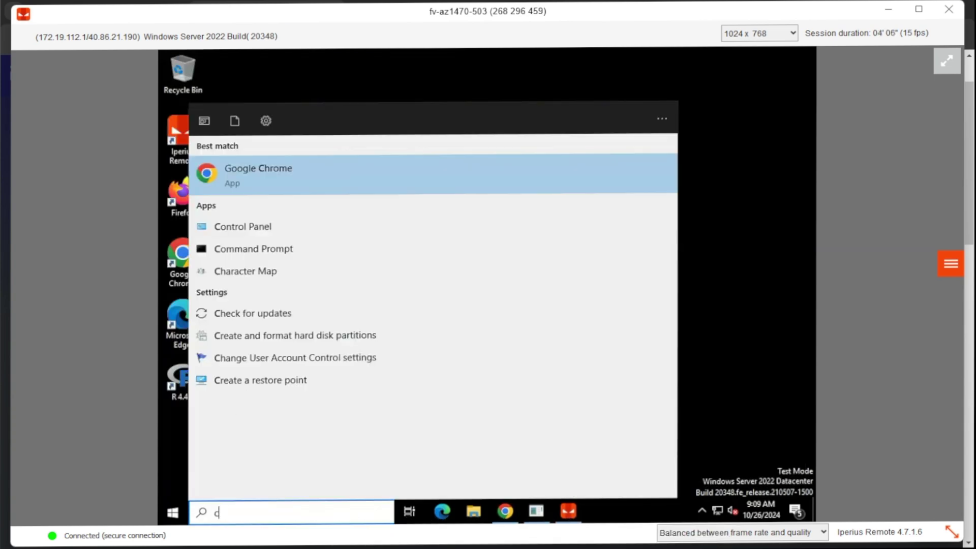
pyautogui.click(249, 226)
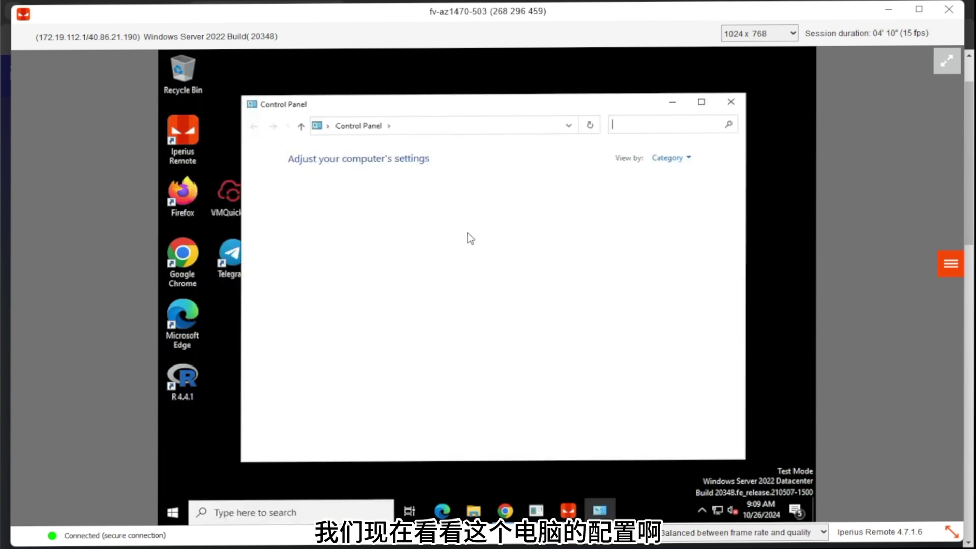
pyautogui.click(661, 160)
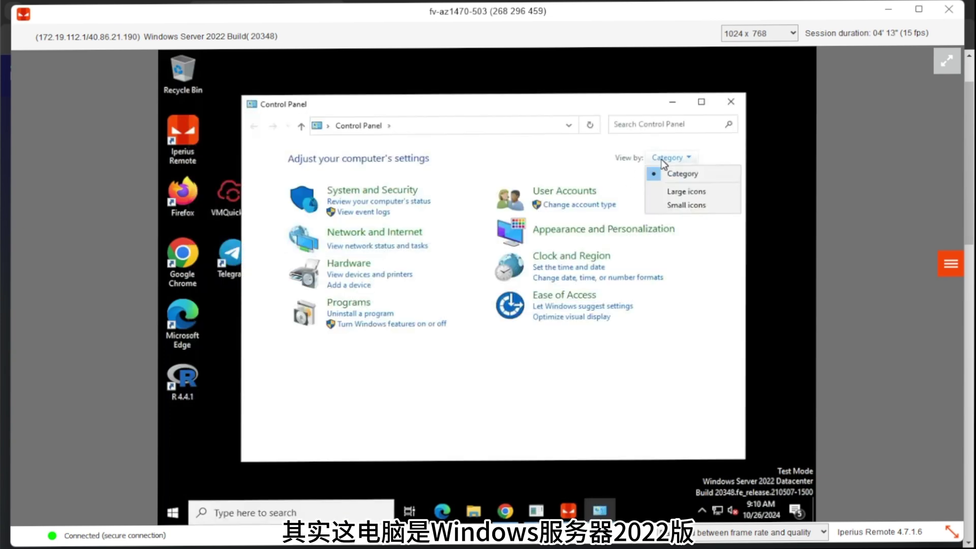
pyautogui.click(677, 206)
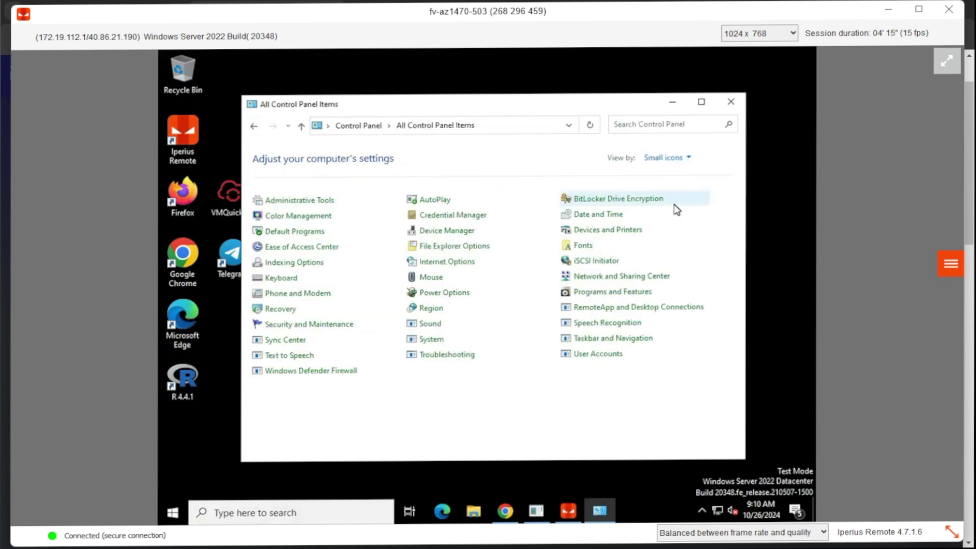
# - Open the remote desktop's System information and examine its device specifications, highlighting the installed RAM
pyautogui.click(431, 340)
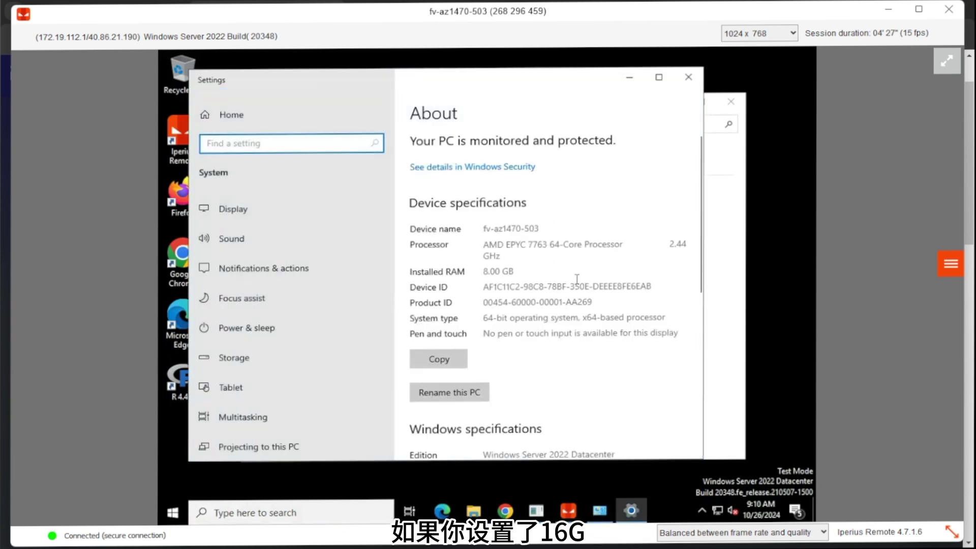
pyautogui.scroll(-5, 577, 279)
pyautogui.scroll(5, 578, 283)
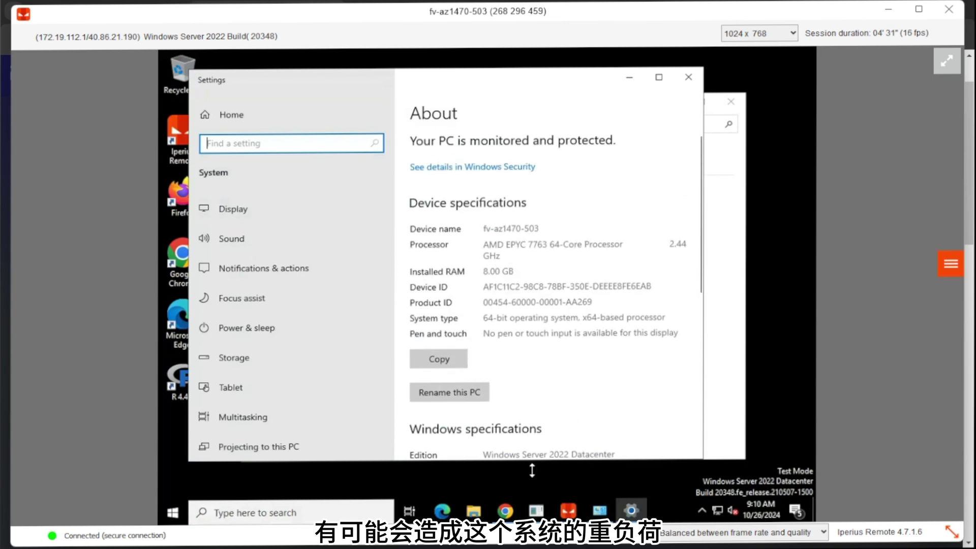
pyautogui.moveTo(517, 272); pyautogui.dragTo(482, 271)
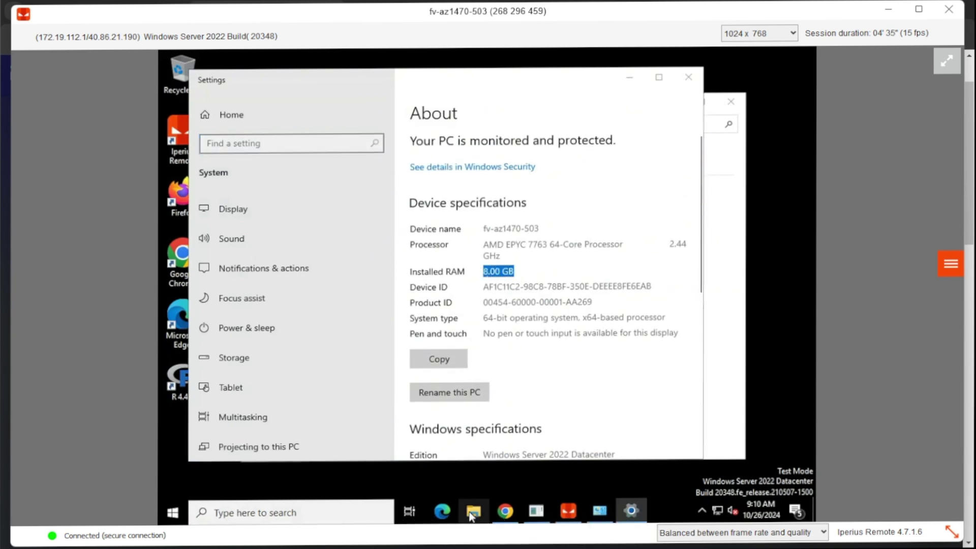
# - Open This PC in the remote desktop's File Explorer and examine the capacity and free space of its drives
pyautogui.click(473, 513)
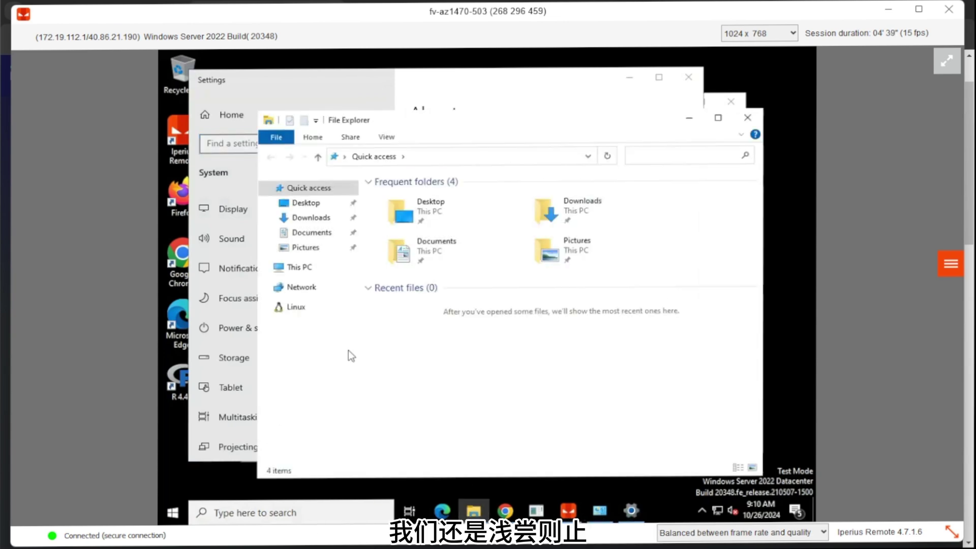
pyautogui.click(299, 268)
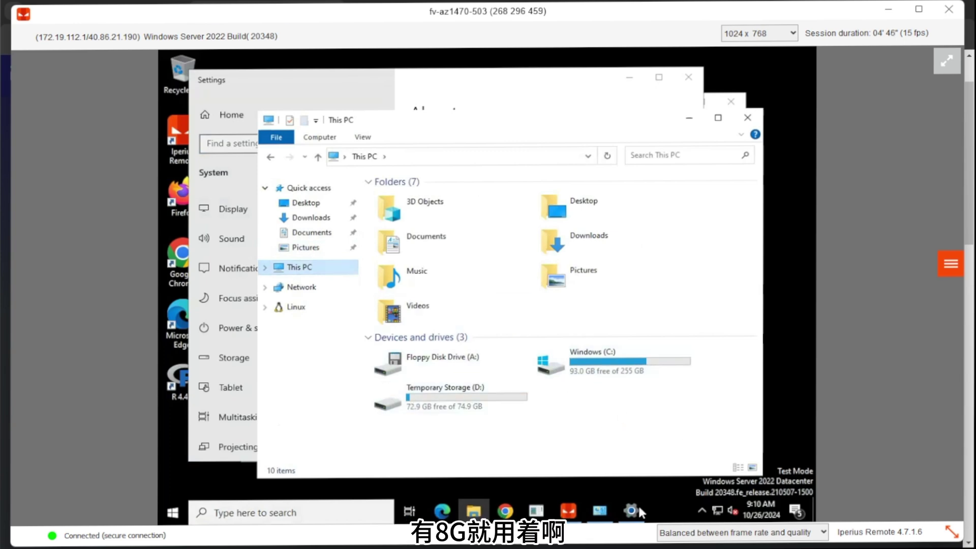
# - Open Task Manager on the remote desktop with full details and view the CPU performance information
pyautogui.rightClick(670, 511)
pyautogui.click(677, 446)
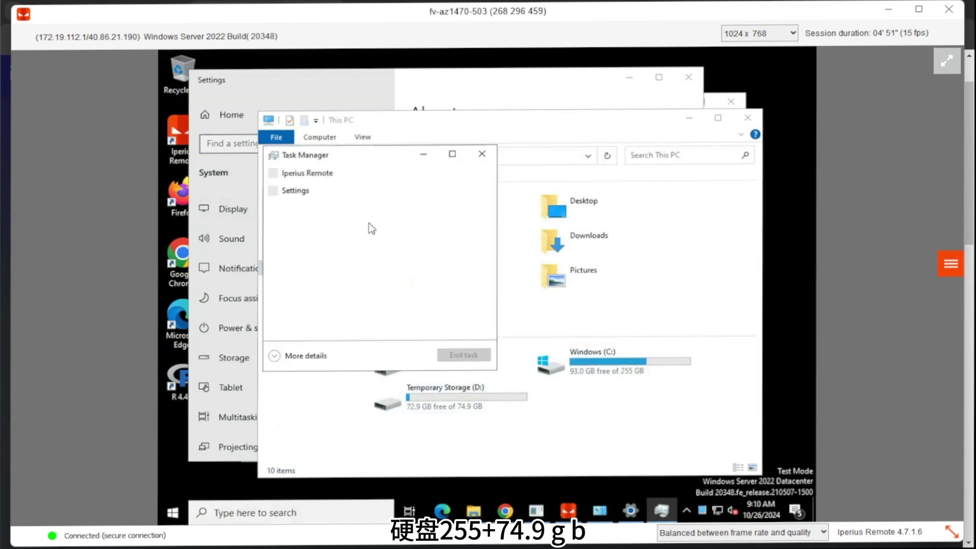
pyautogui.click(297, 351)
pyautogui.click(338, 187)
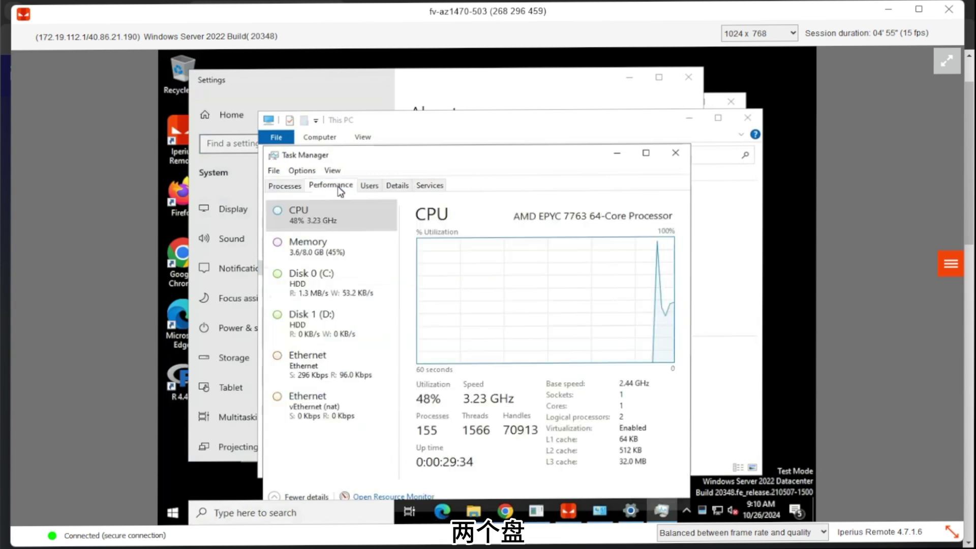
# - Change the CPU graph in Task Manager to logical processors, and view the memory usage
pyautogui.rightClick(608, 261)
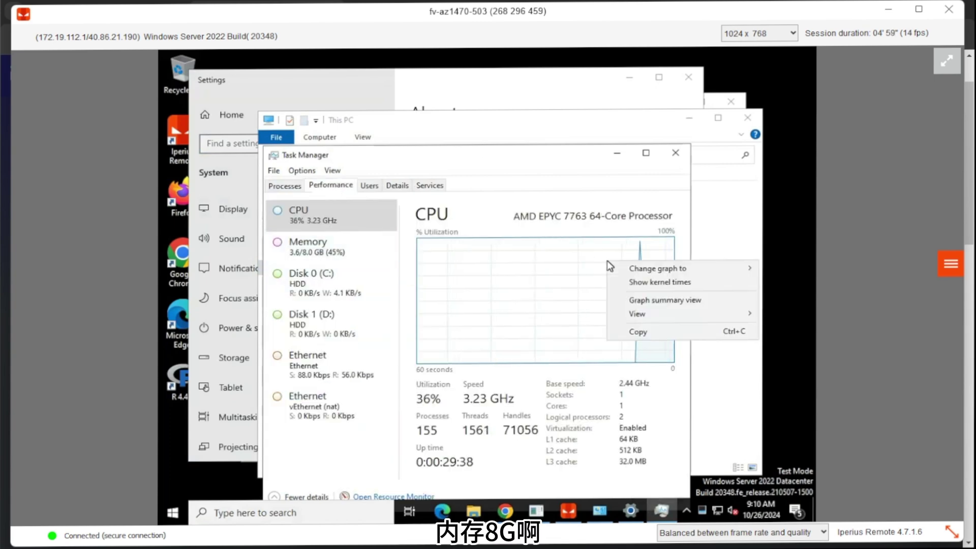
pyautogui.moveTo(656, 269)
pyautogui.click(566, 281)
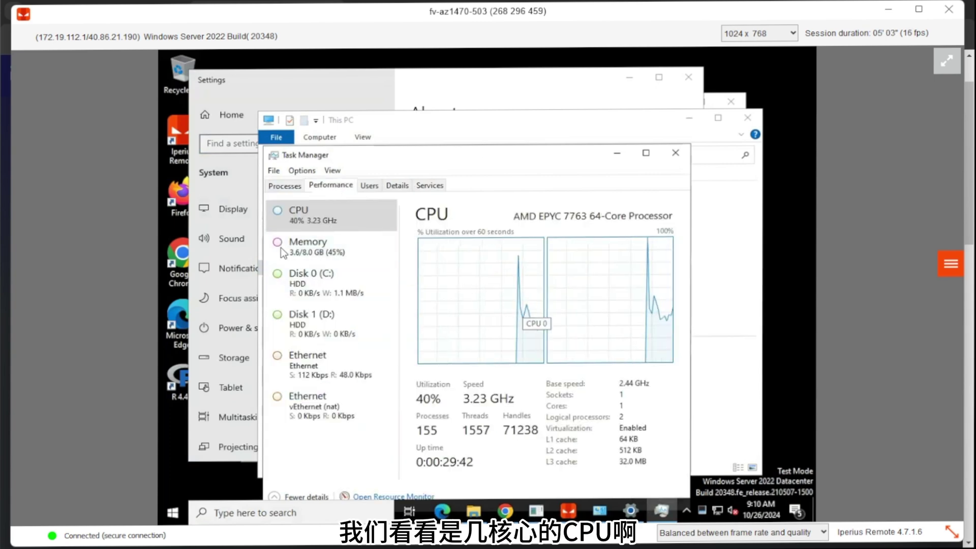
pyautogui.click(297, 247)
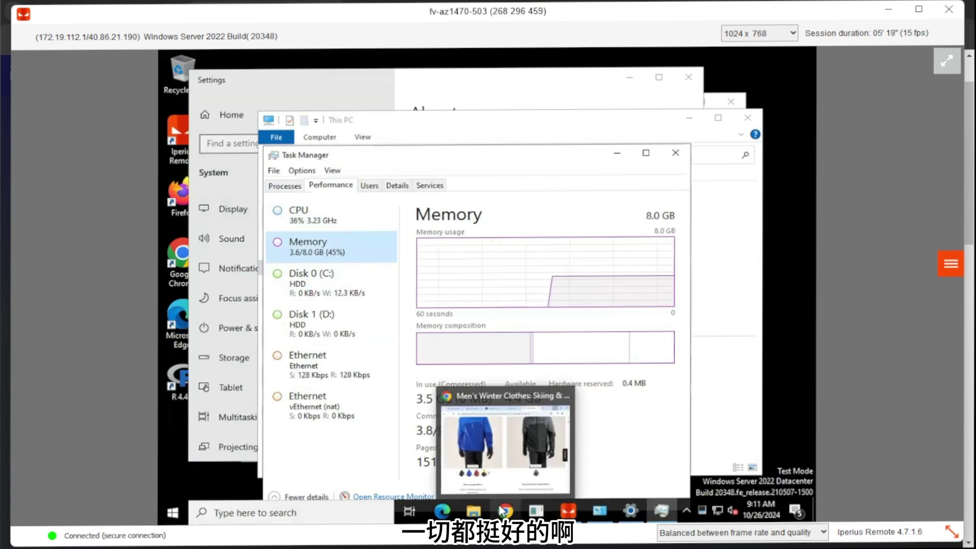
# - Switch to Chrome on the remote desktop and open chatgpt.com in a new tab
pyautogui.click(501, 511)
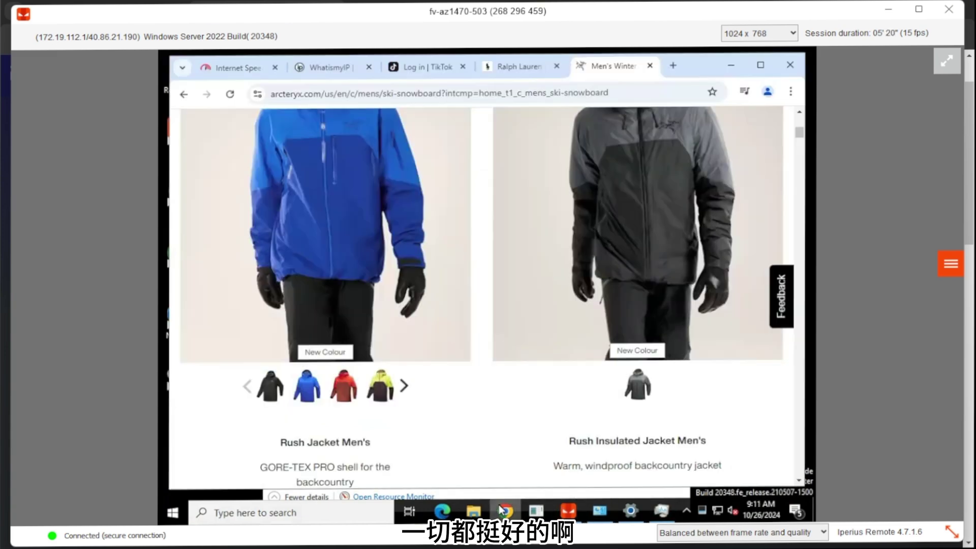
pyautogui.click(673, 66)
pyautogui.write('chatgpt')
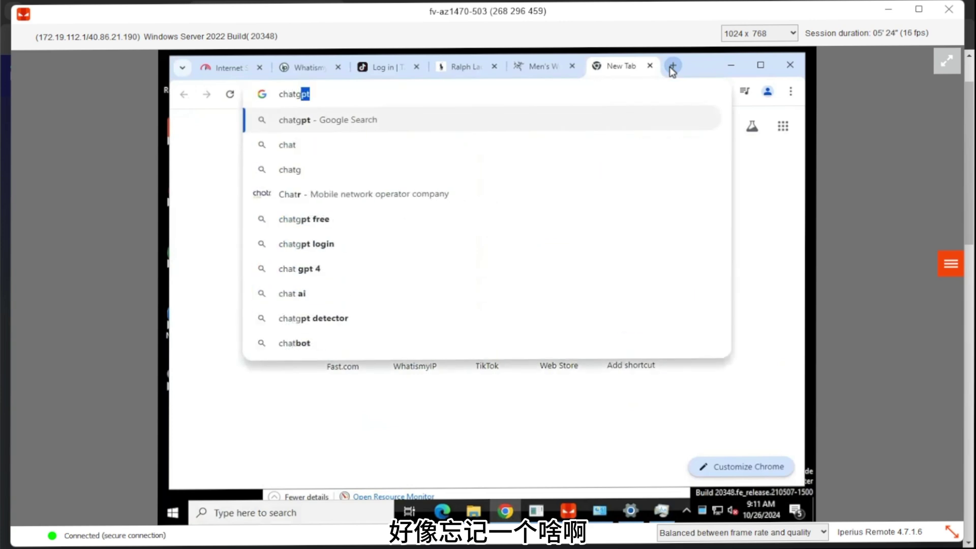
pyautogui.write('.com')
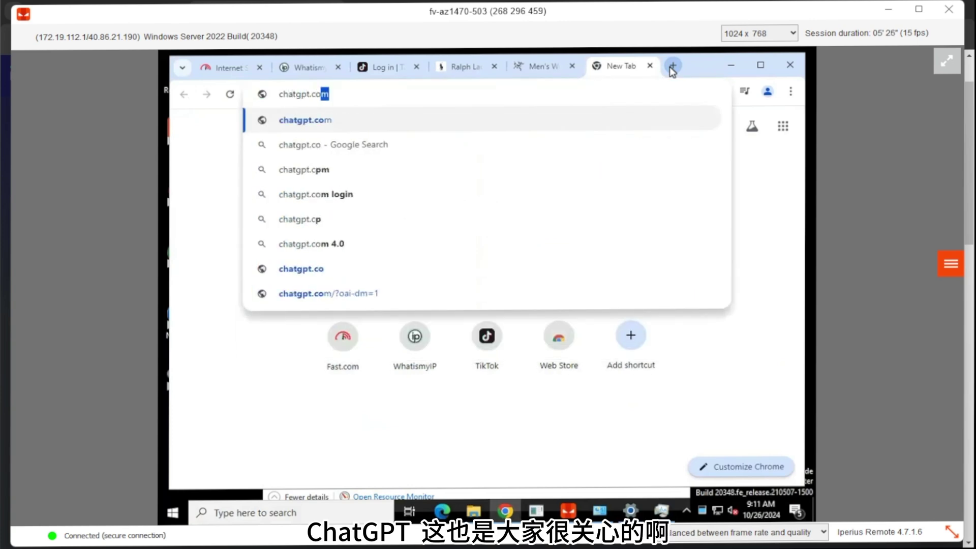
pyautogui.press('Return')
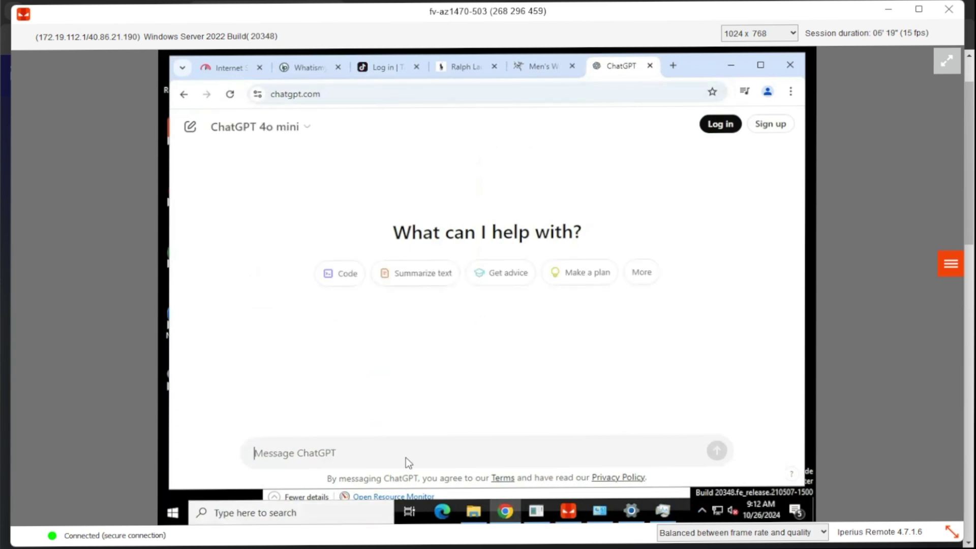
# - Send ChatGPT the messages "hello", "which version are you?", "what time is it?" and "do you like Chinese?"
pyautogui.click(407, 457)
pyautogui.write('hello')
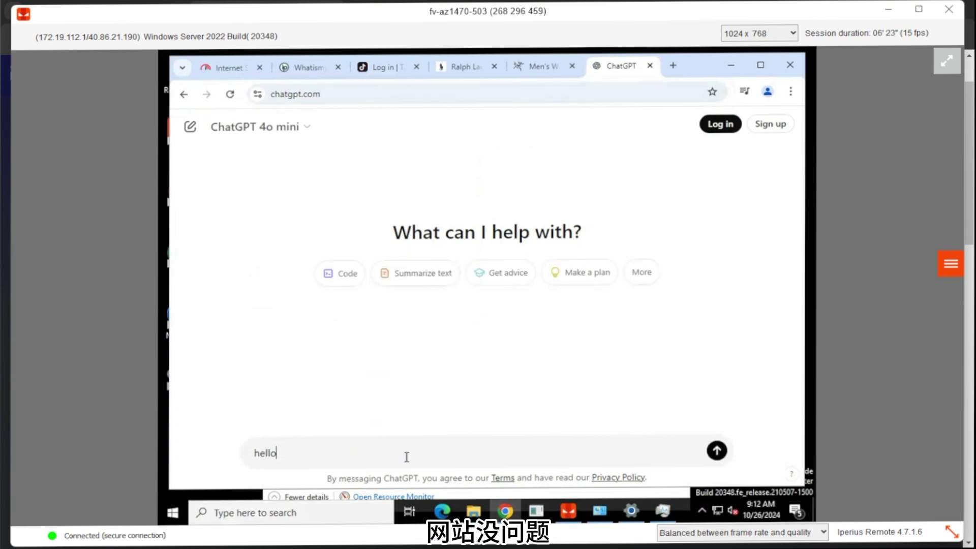
pyautogui.press('Return')
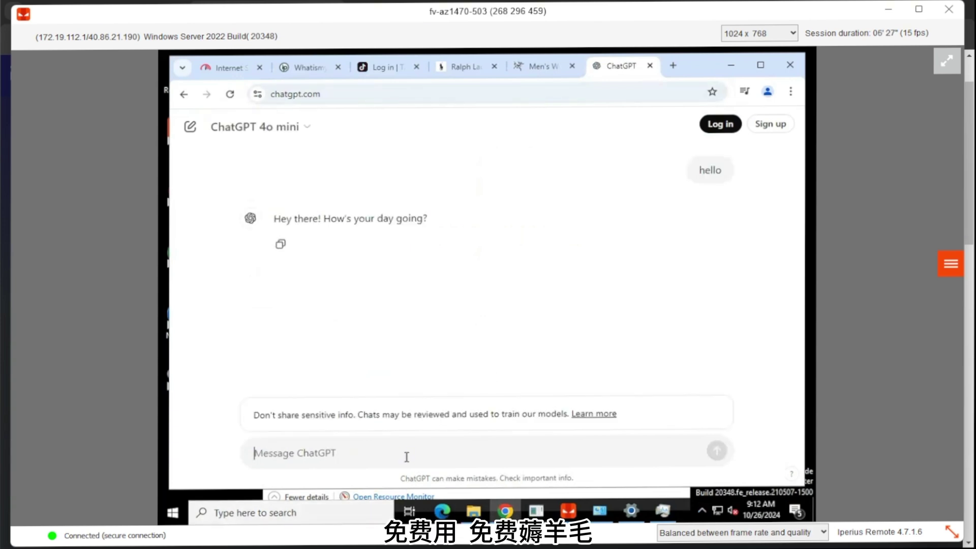
pyautogui.write('which version are yo')
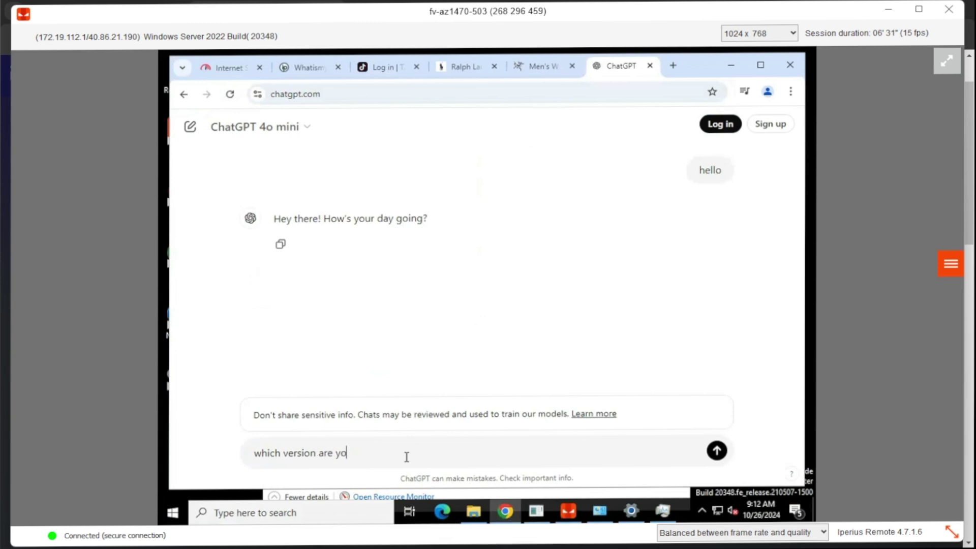
pyautogui.write('u?')
pyautogui.press('Return')
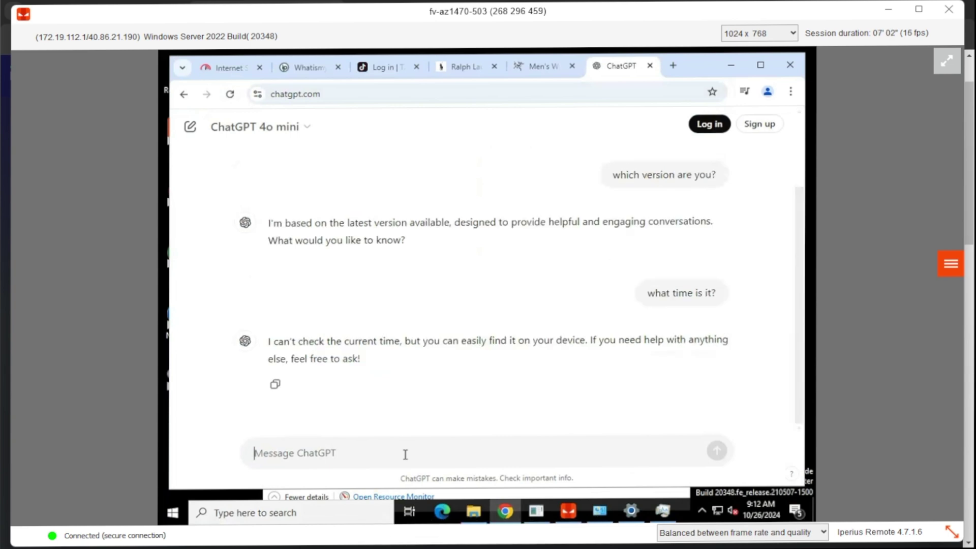
pyautogui.write('do')
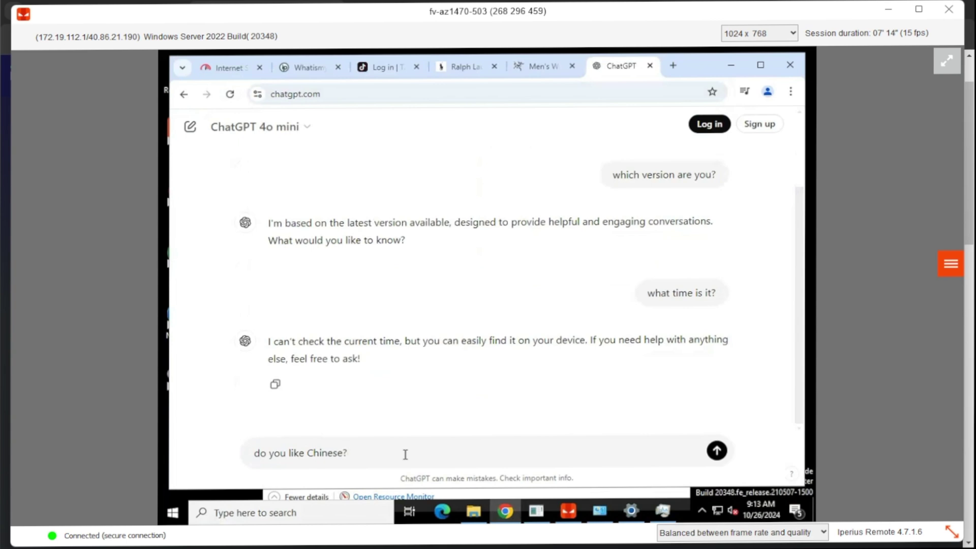
pyautogui.press('Return')
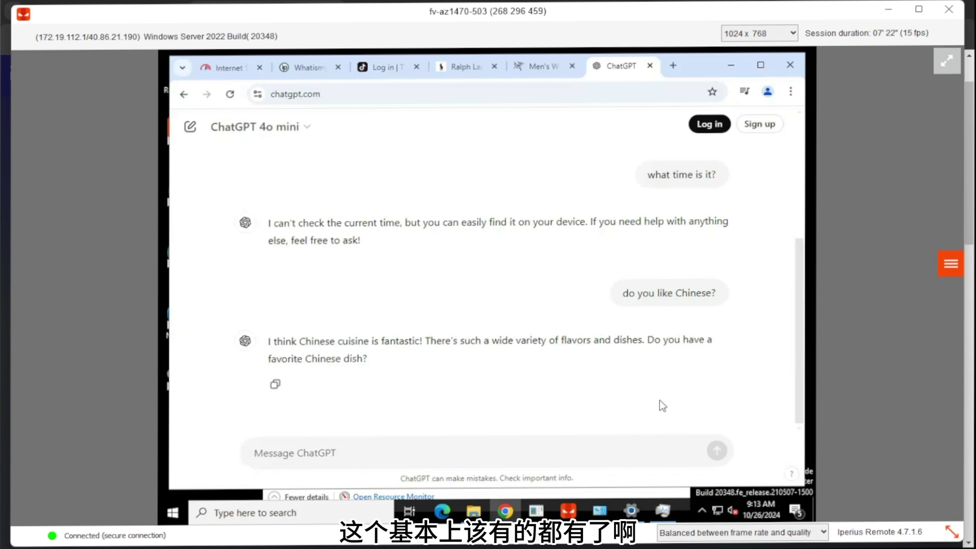
# - Minimize the Iperius Remote session and cancel the running Wendaoshi-2k2 #2 workflow on GitHub Actions
pyautogui.click(888, 11)
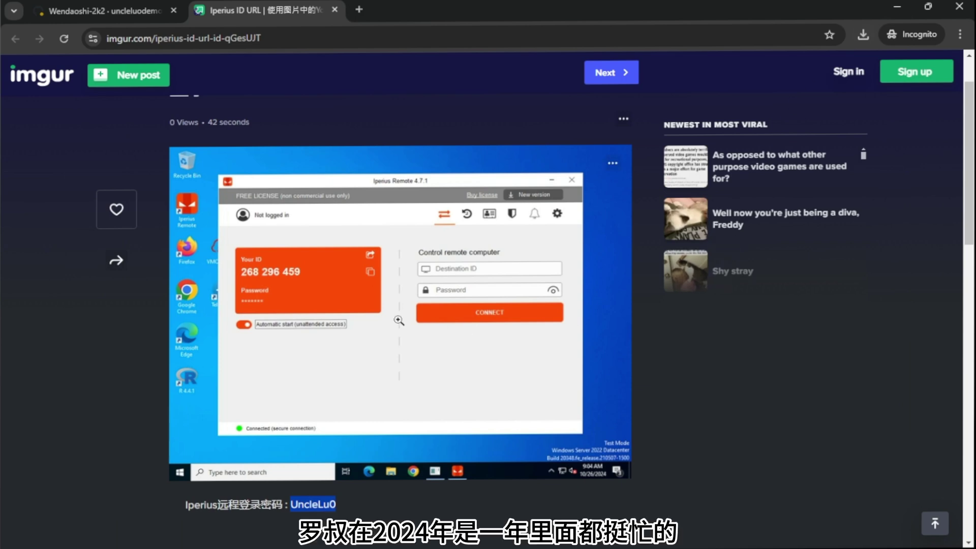
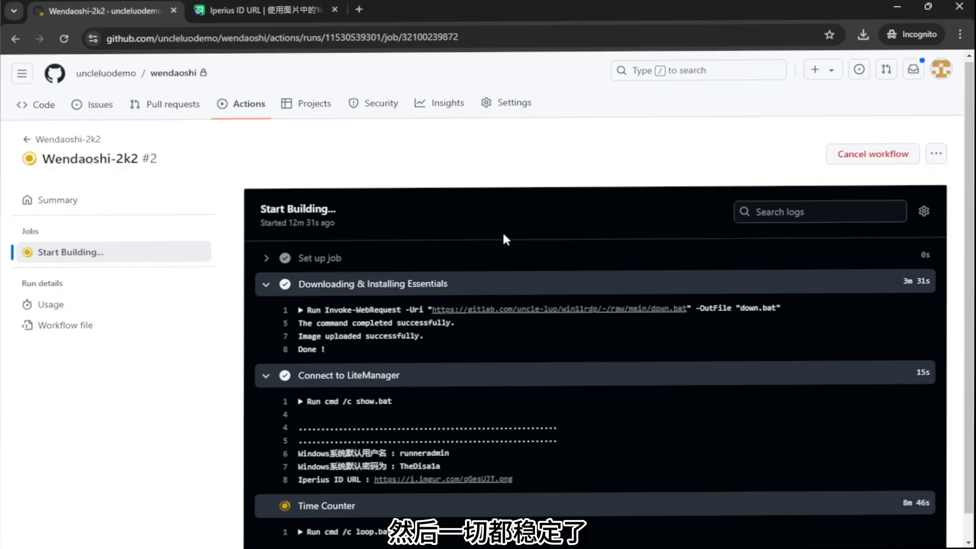
pyautogui.scroll(-1, 506, 239)
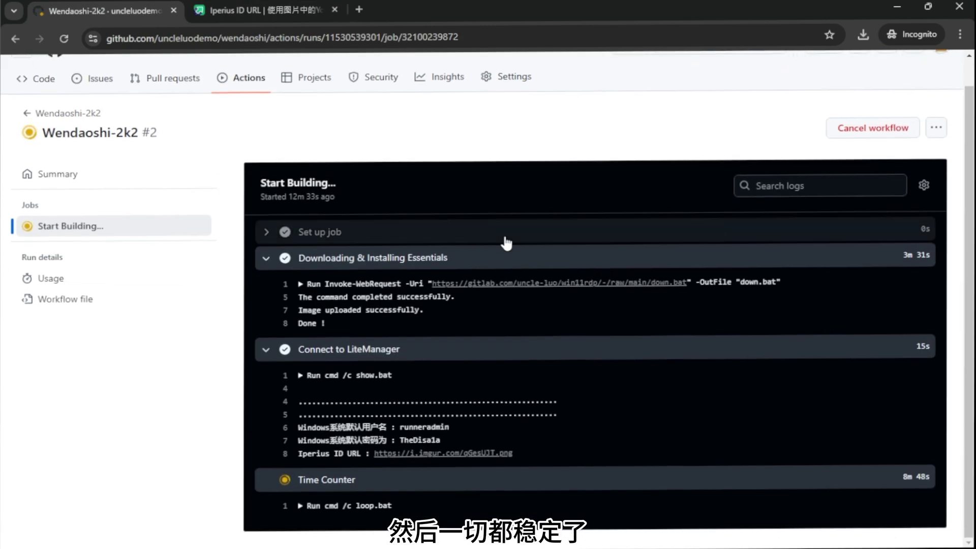
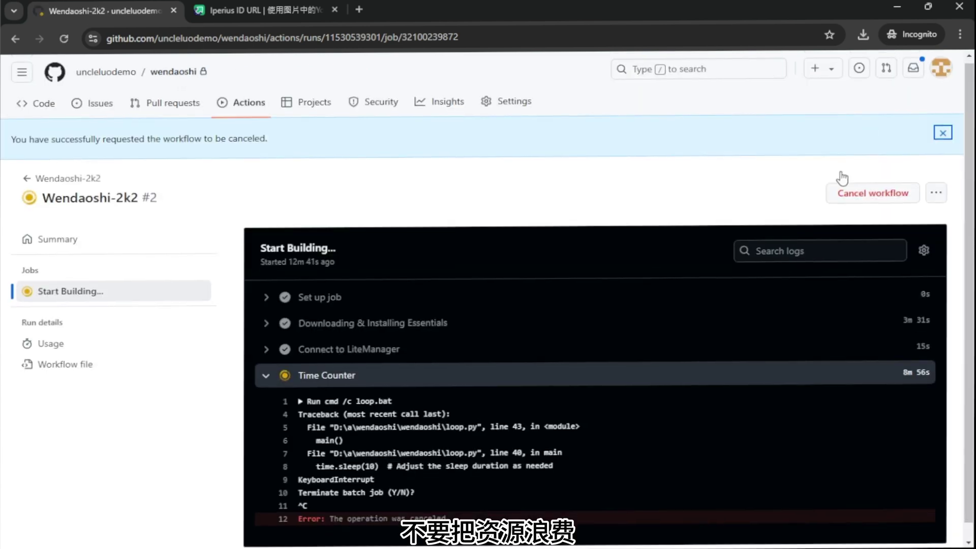
pyautogui.click(851, 184)
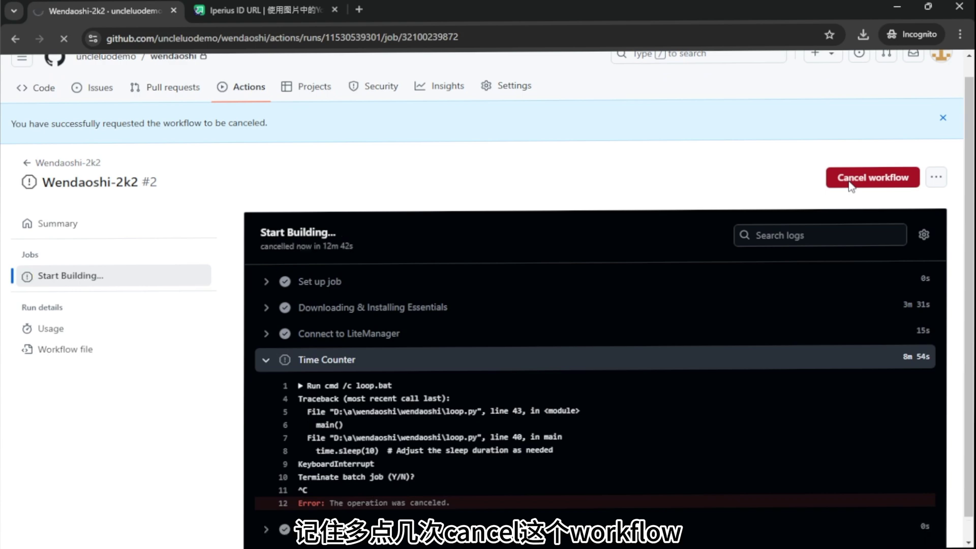